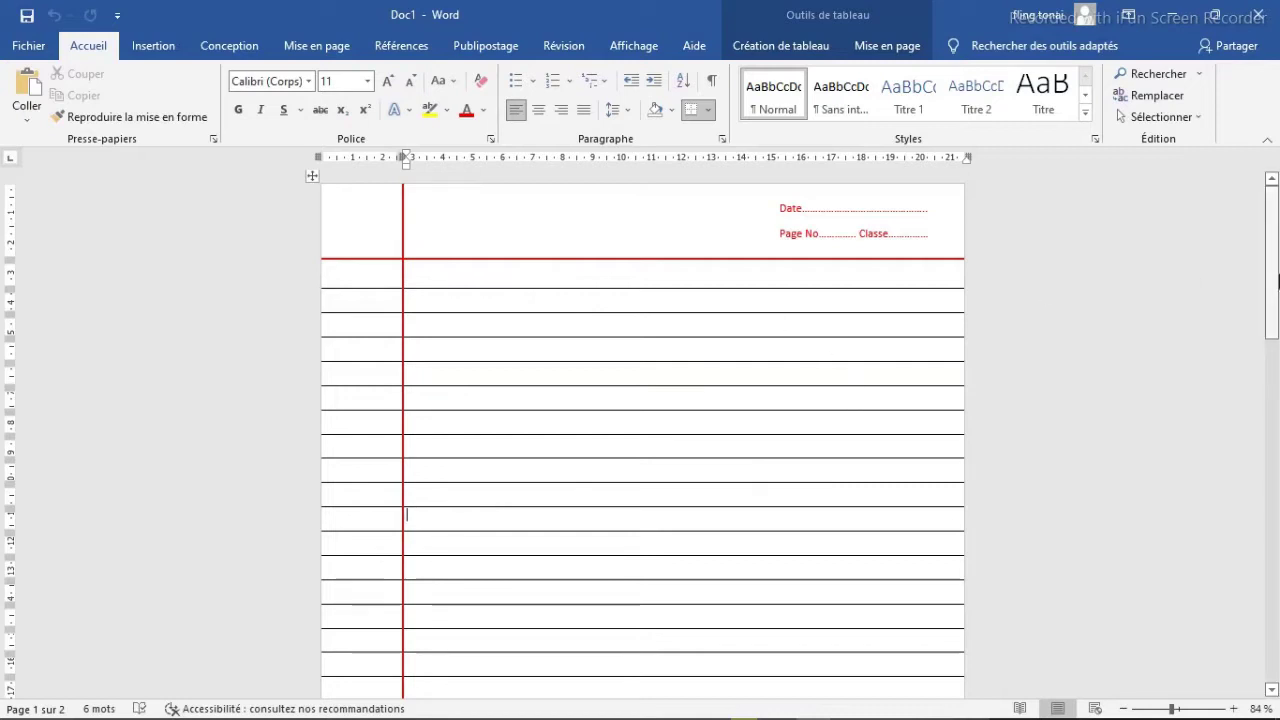
Create a new blank document
left_click_drag(1271, 265, 1271, 262)
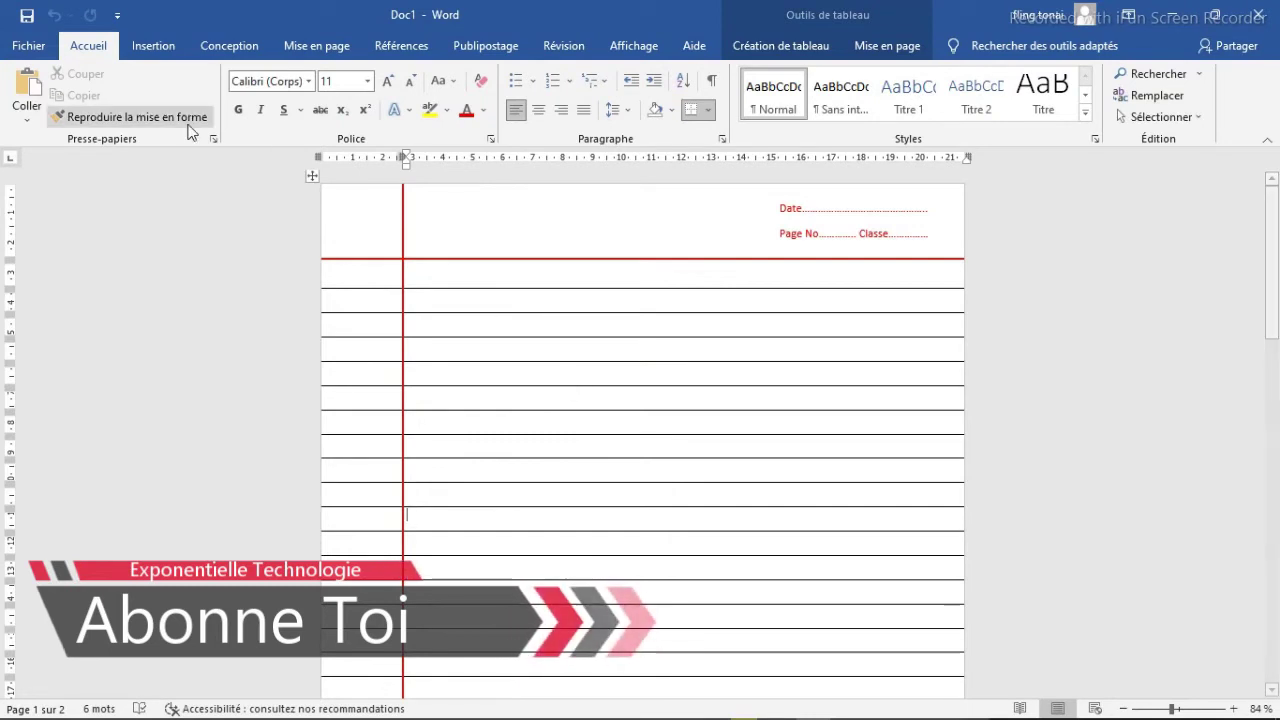
left_click(31, 47)
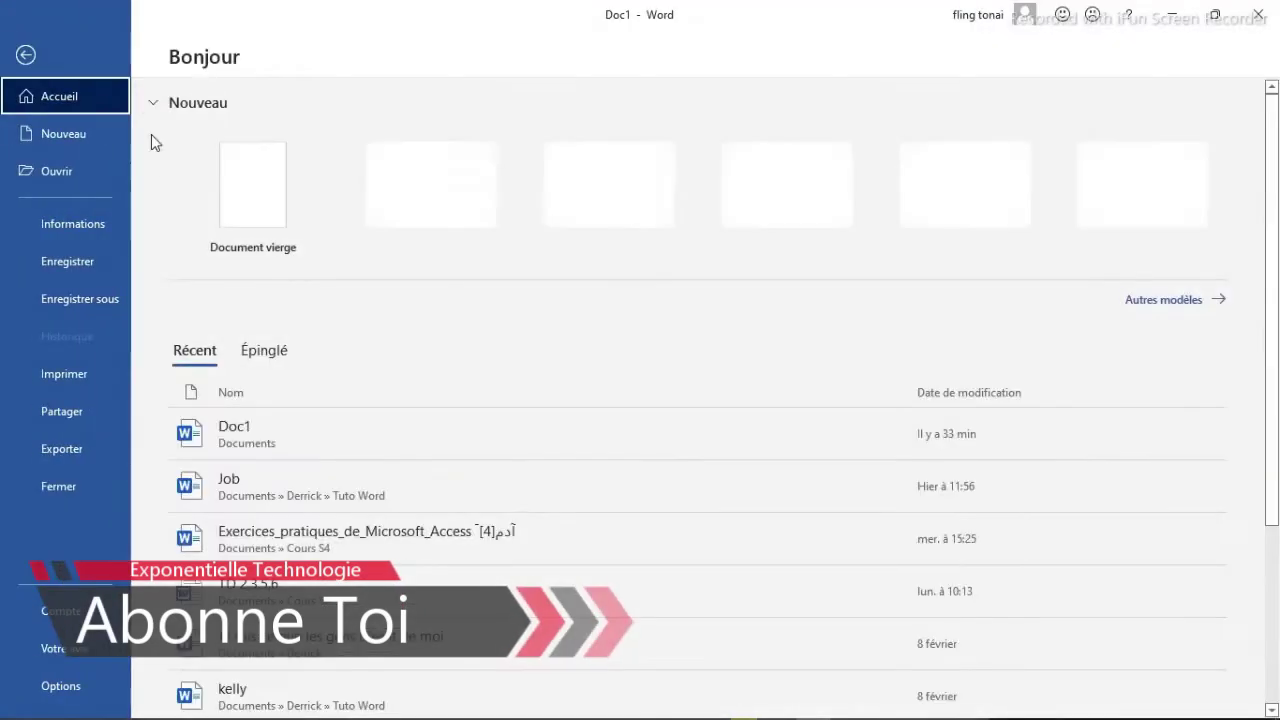
left_click(265, 198)
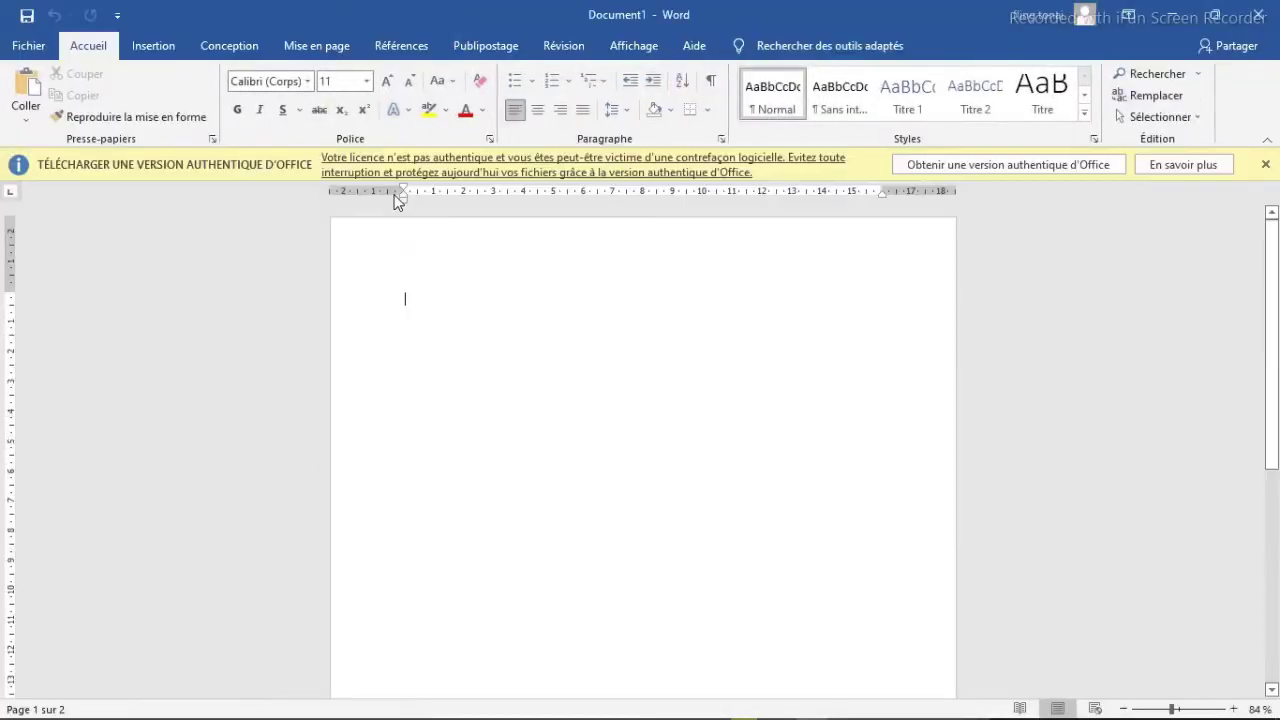
Set the paper size to Letter and apply Narrow 1.27 cm margins
left_click(338, 48)
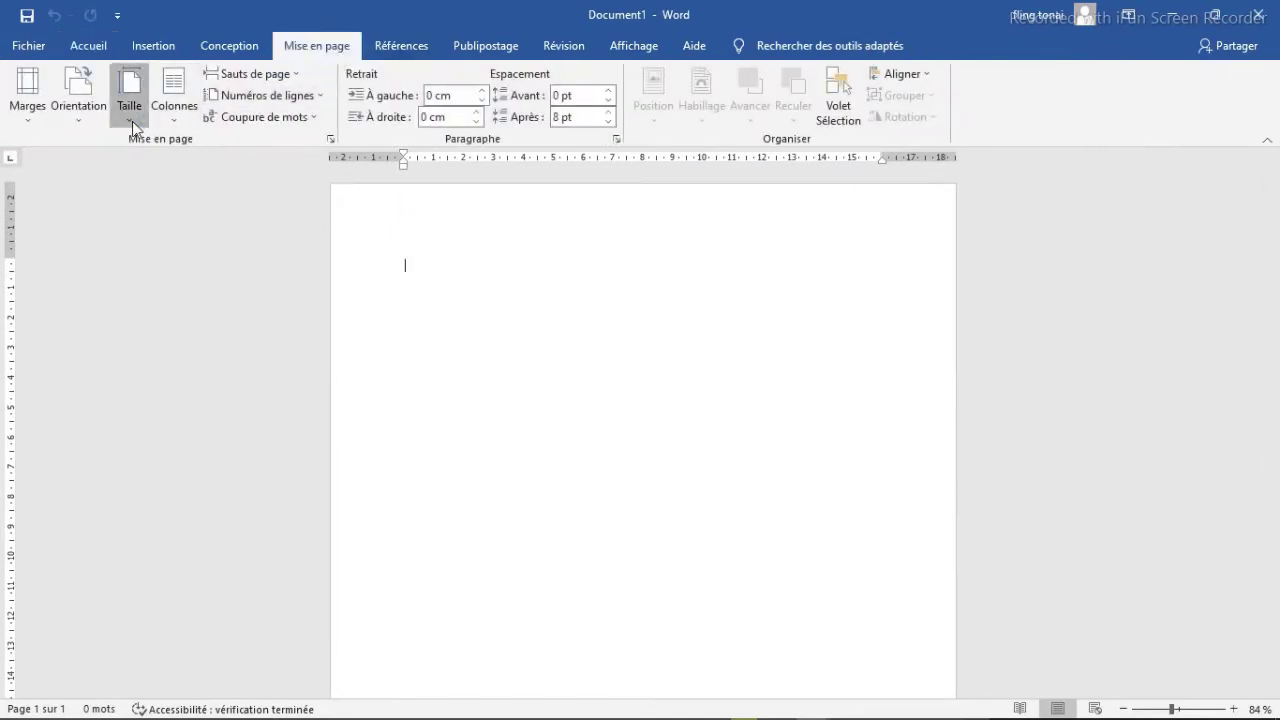
left_click(132, 121)
left_click(190, 162)
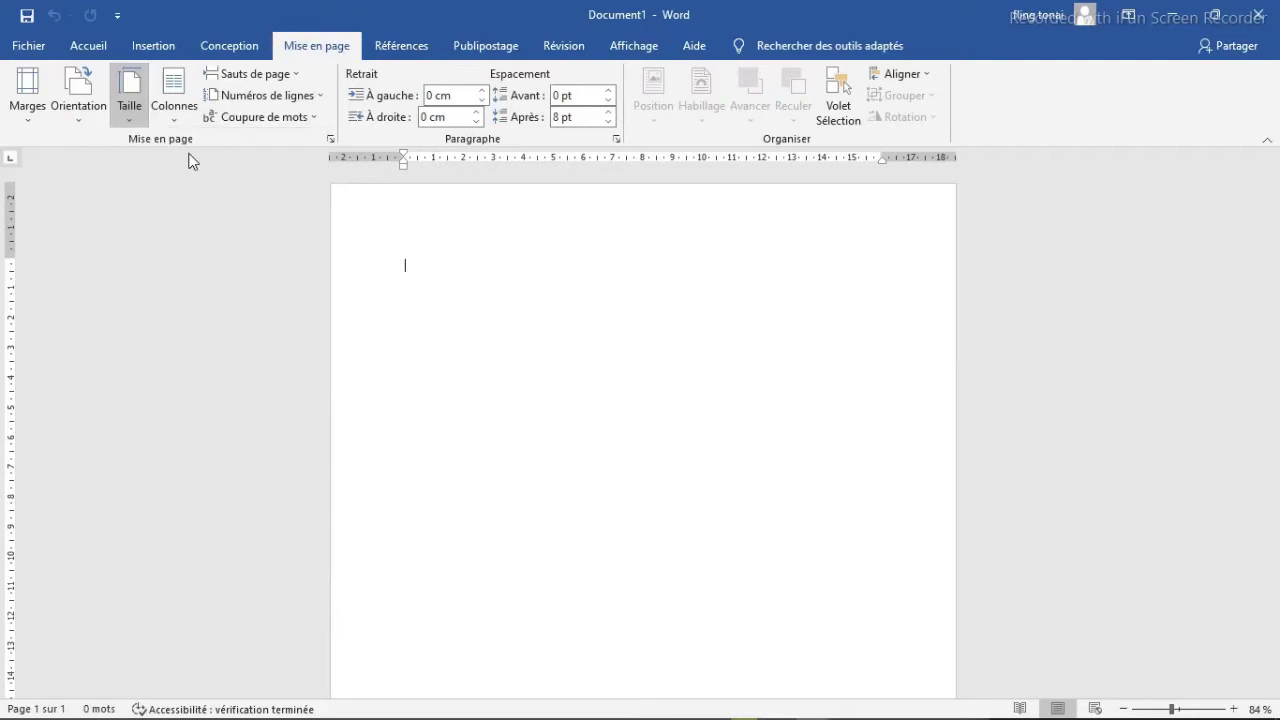
left_click(28, 95)
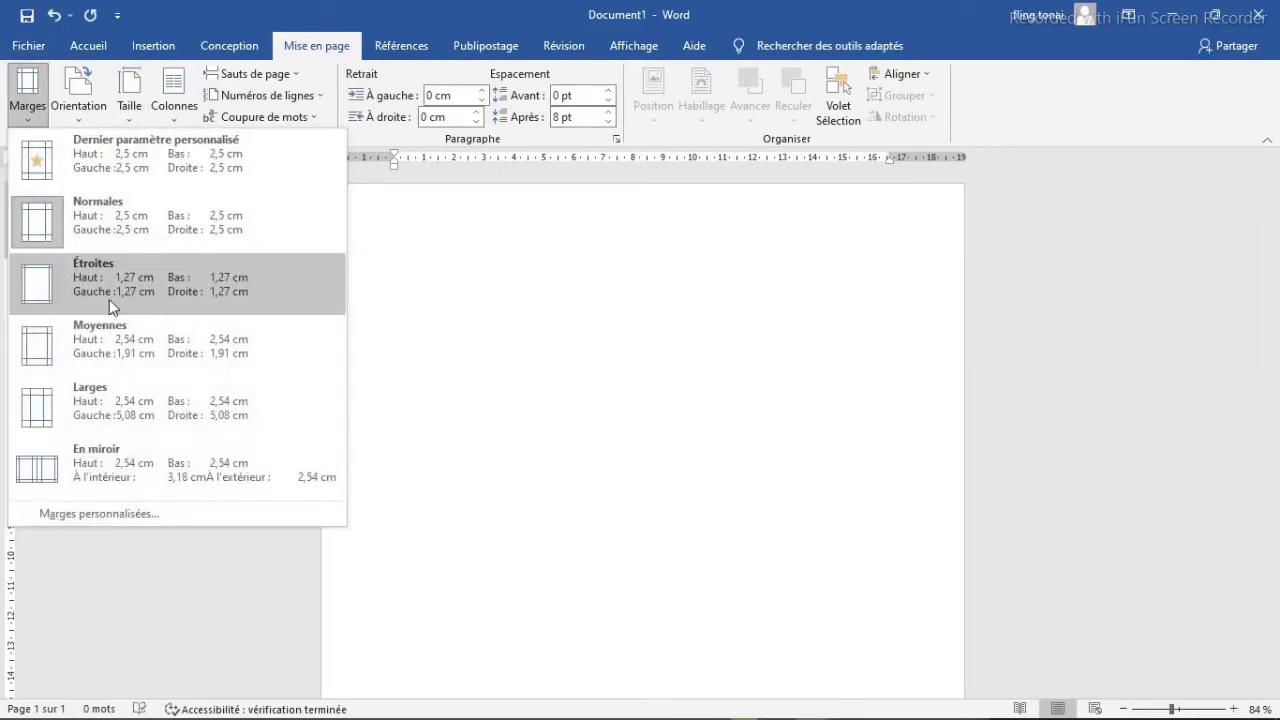
left_click(106, 293)
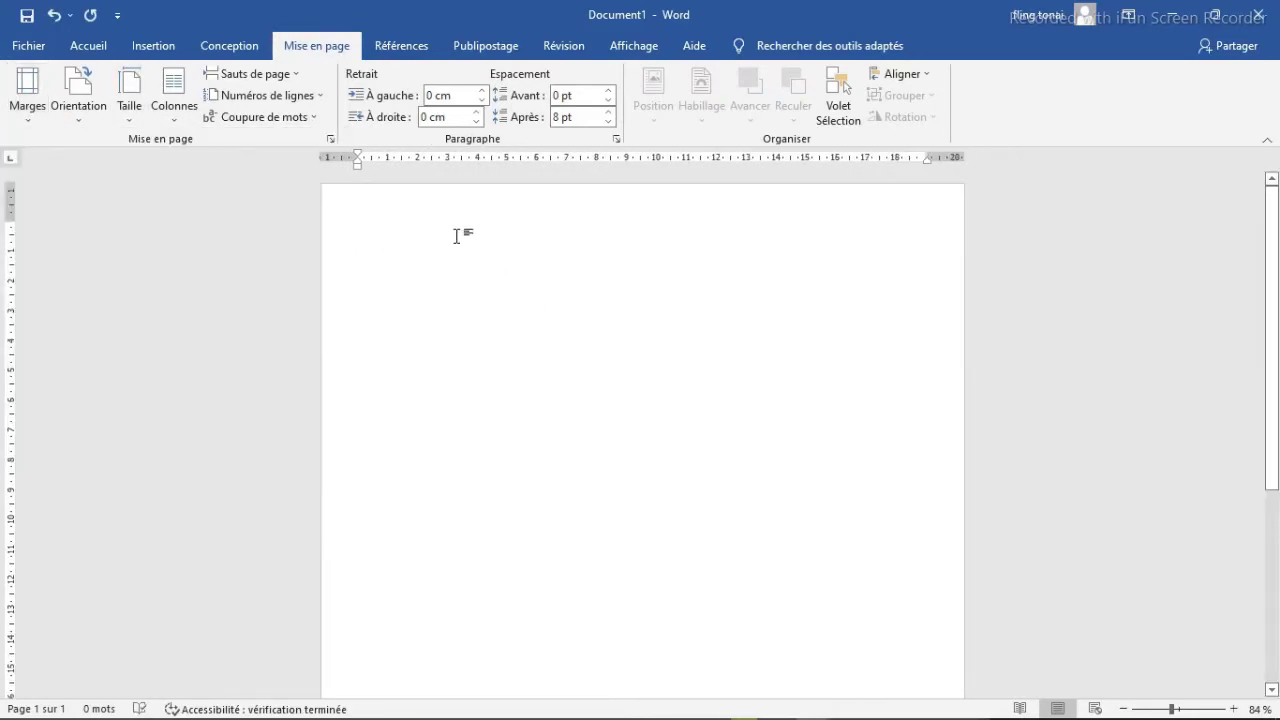
With Draw Table, draw the table's outer frame and a narrow left margin column
left_click(141, 50)
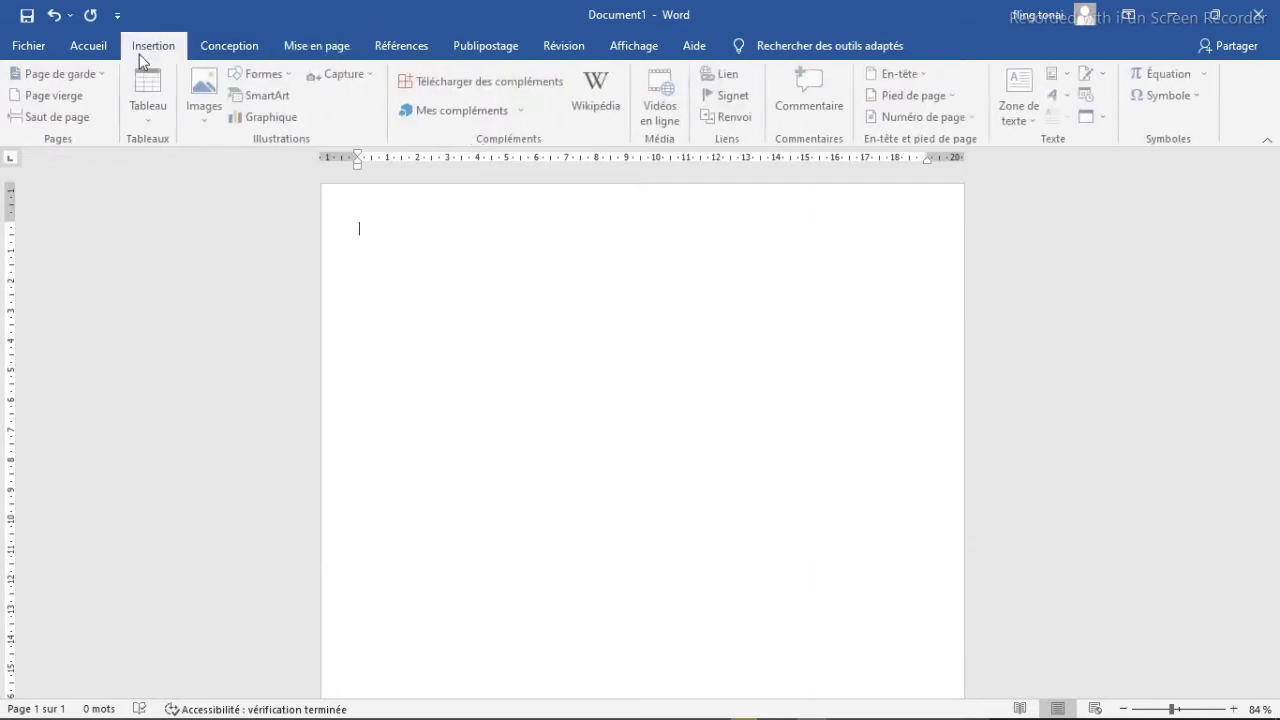
left_click(161, 121)
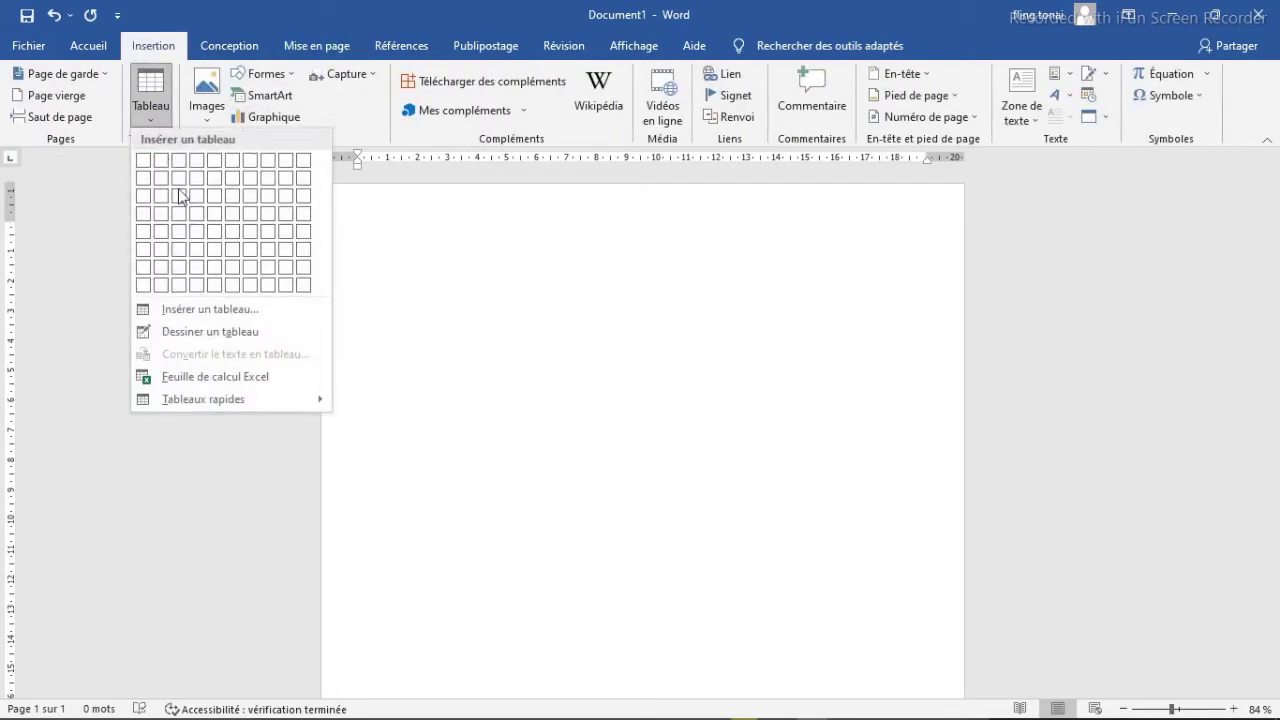
left_click(193, 333)
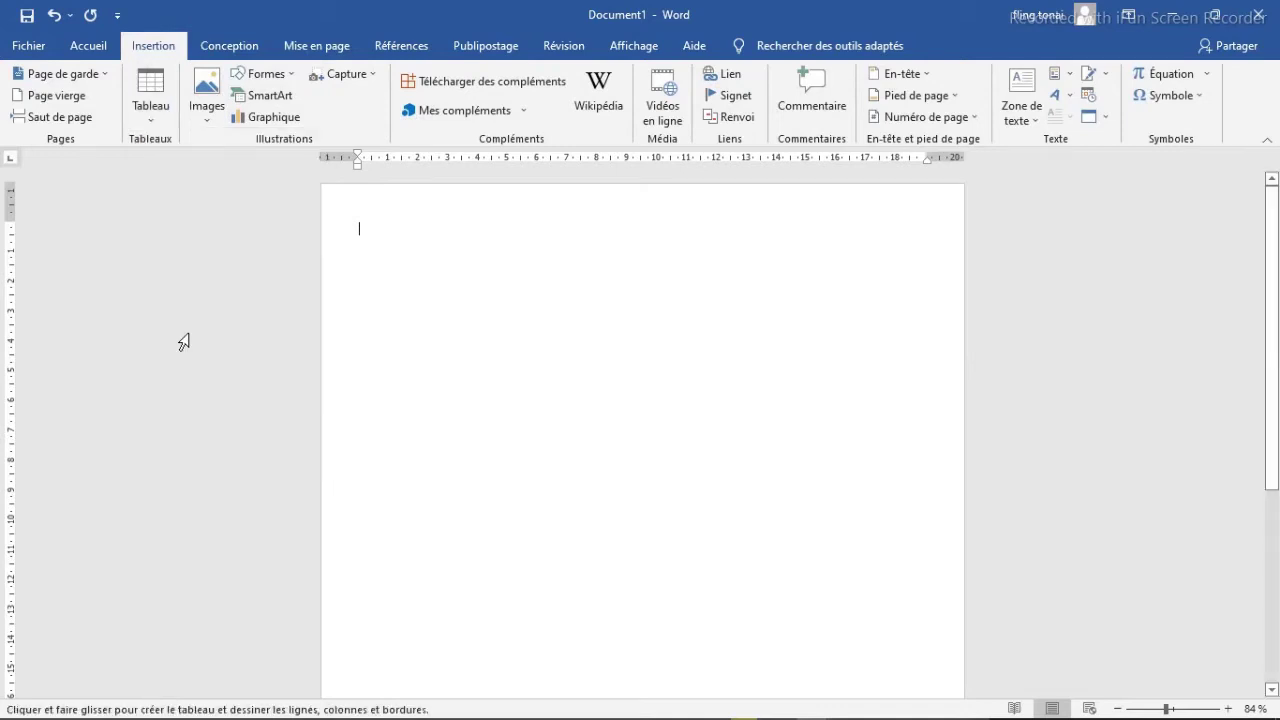
mouse_move(373, 305)
left_mouse_down()
mouse_move(918, 533)
mouse_move(923, 586)
left_mouse_up()
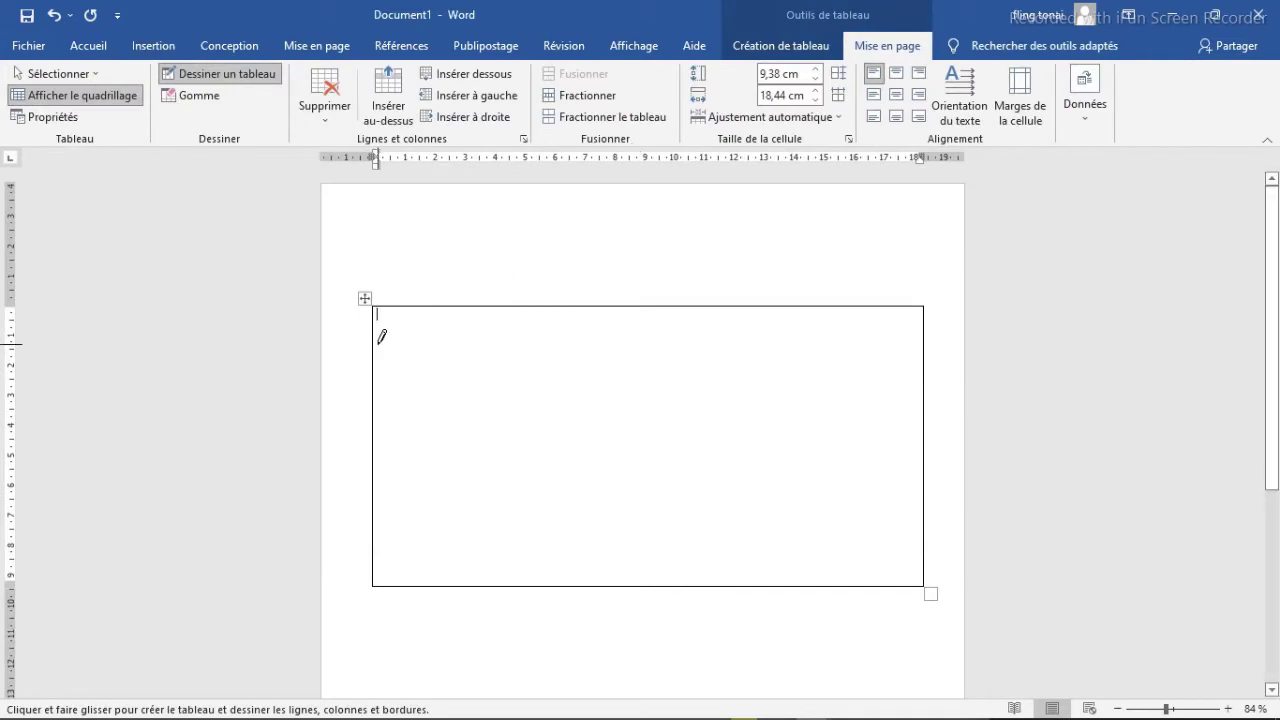
left_click_drag(463, 300, 461, 495)
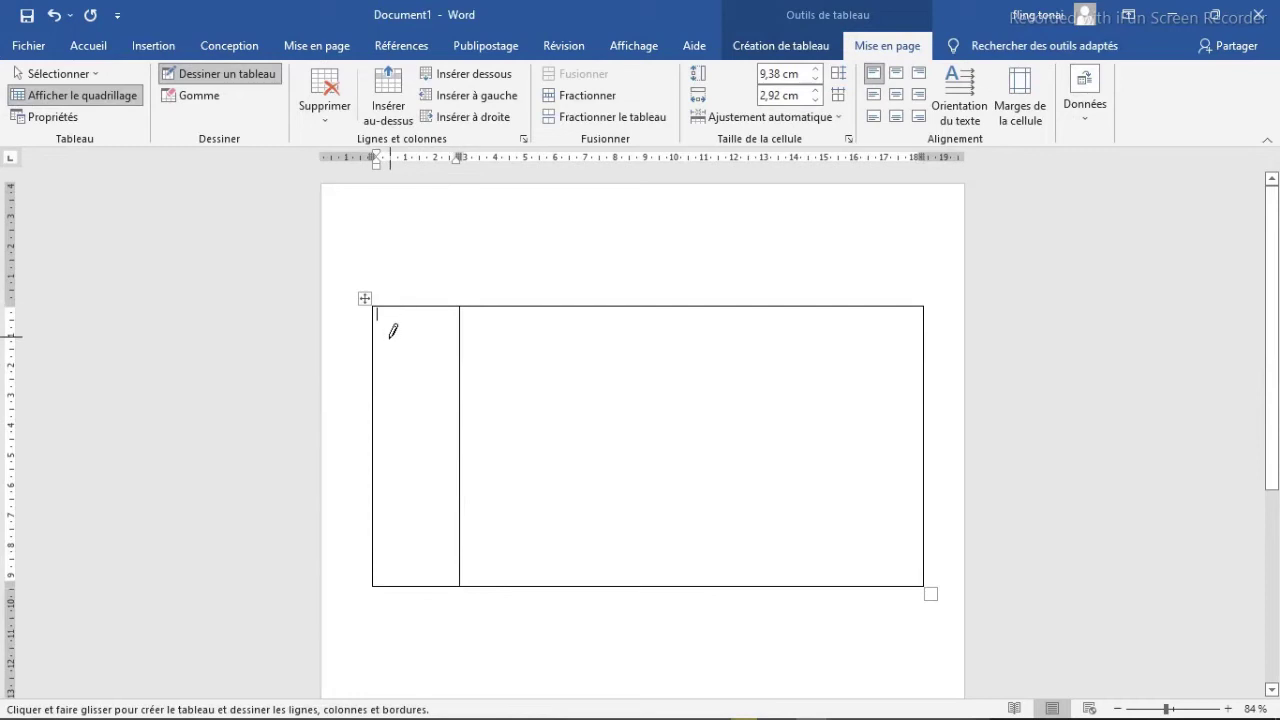
Draw ten horizontal row lines across the table to make eleven notebook rows
left_click_drag(375, 330, 562, 330)
mouse_move(376, 362)
left_mouse_down()
mouse_move(506, 360)
mouse_move(394, 413)
left_mouse_up()
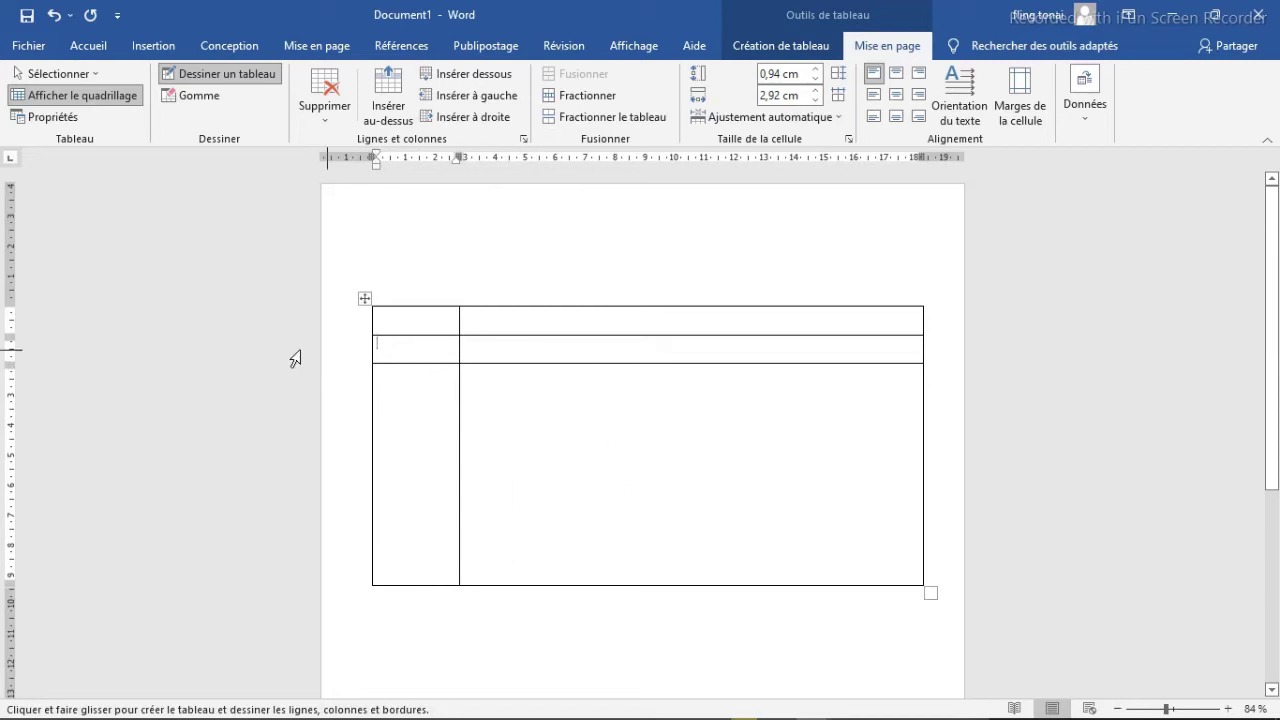
left_click_drag(378, 380, 512, 381)
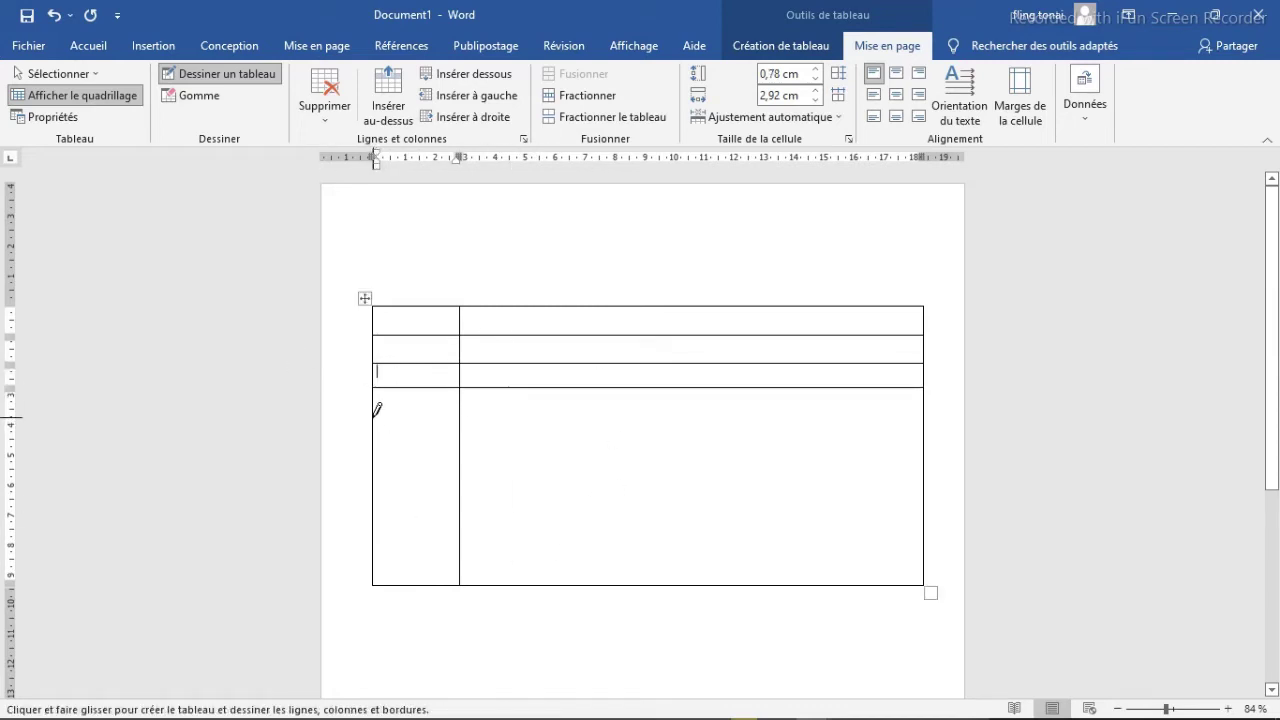
left_click_drag(377, 412, 563, 440)
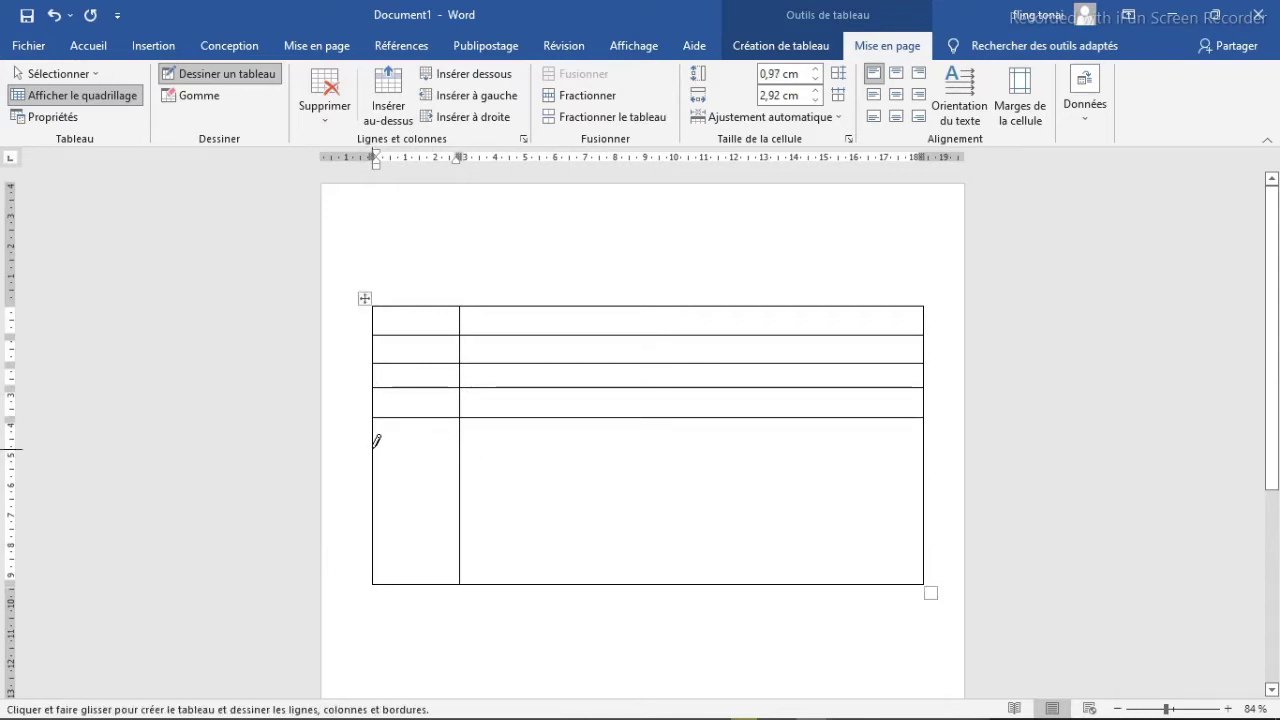
left_click_drag(377, 445, 574, 451)
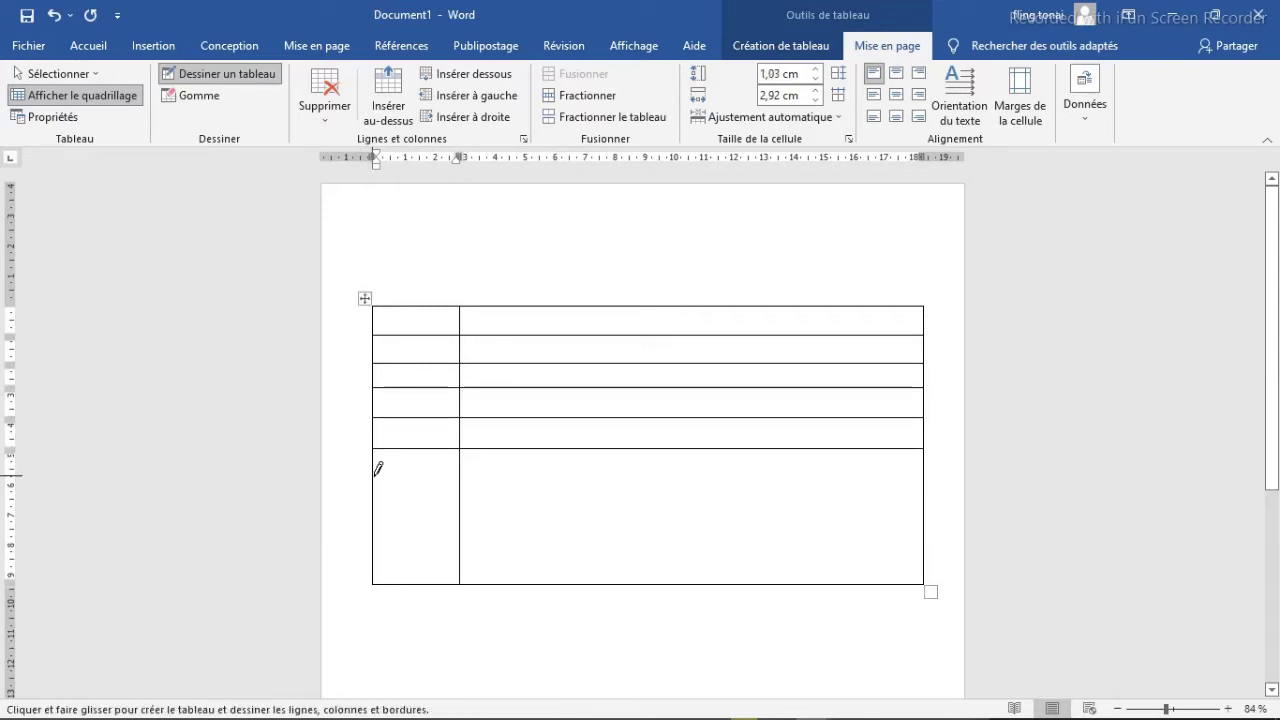
left_click_drag(377, 475, 557, 491)
left_click_drag(376, 498, 550, 500)
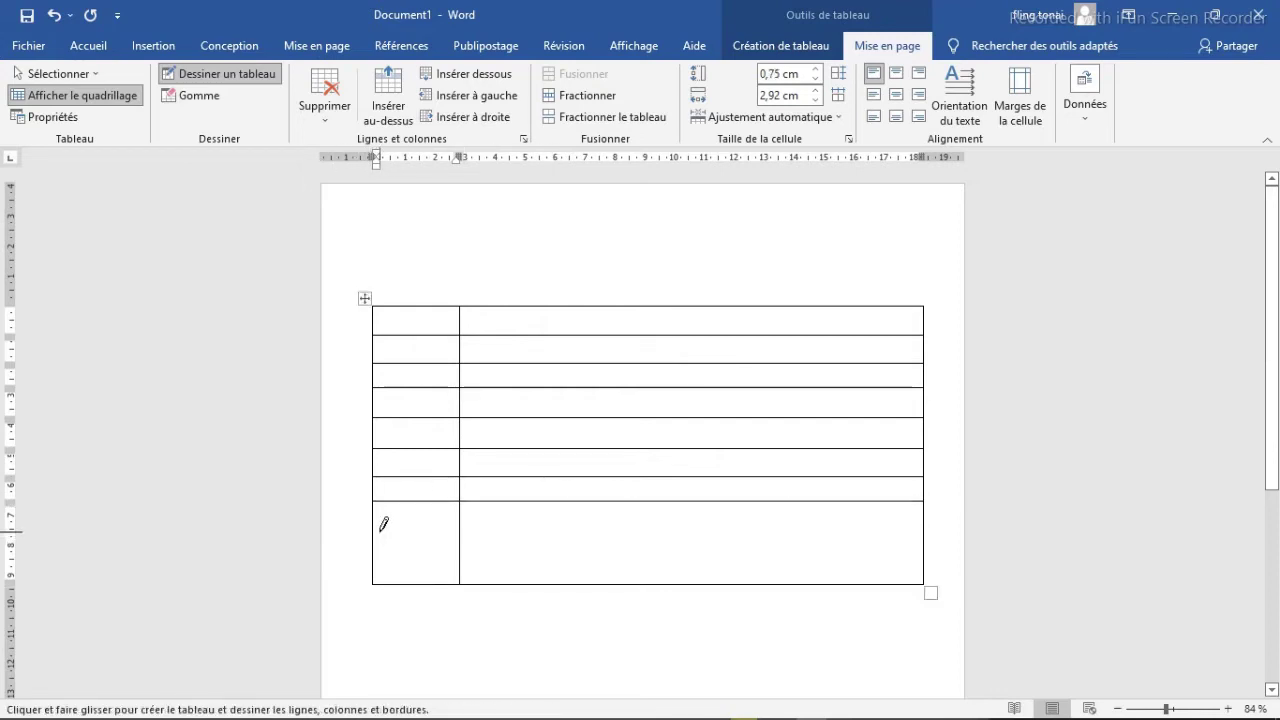
left_click_drag(377, 524, 491, 527)
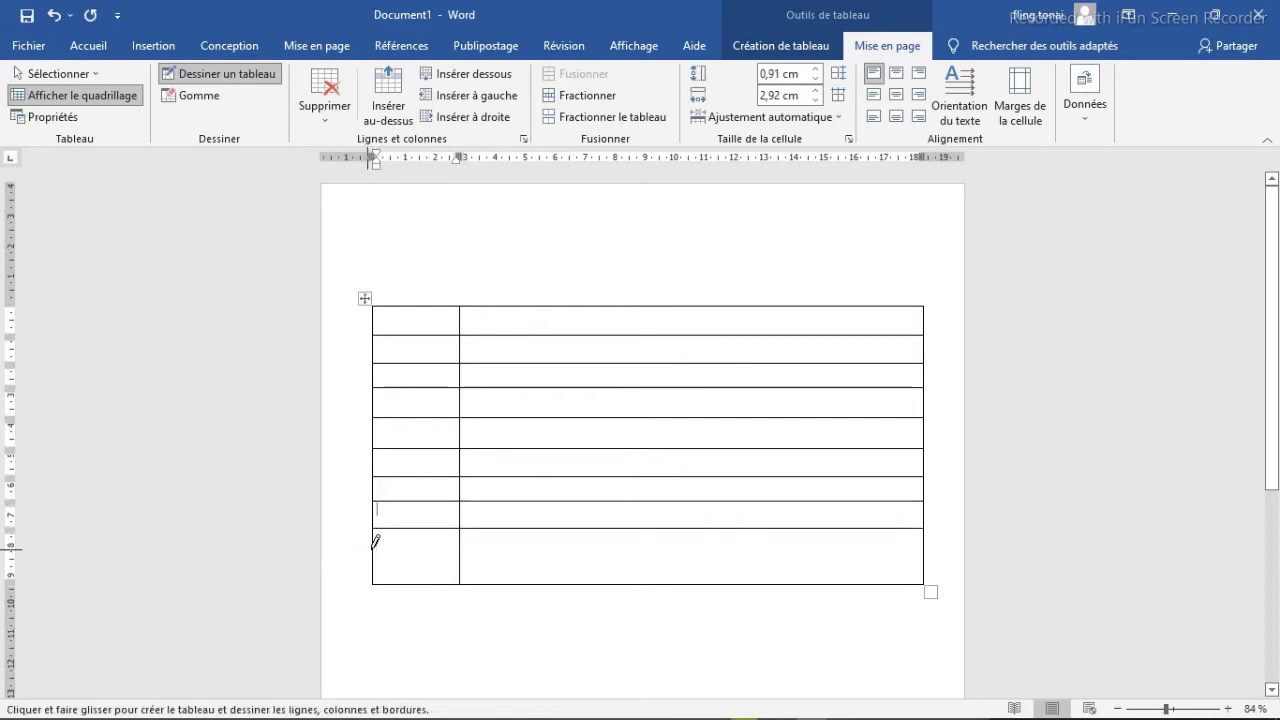
left_click_drag(377, 549, 491, 558)
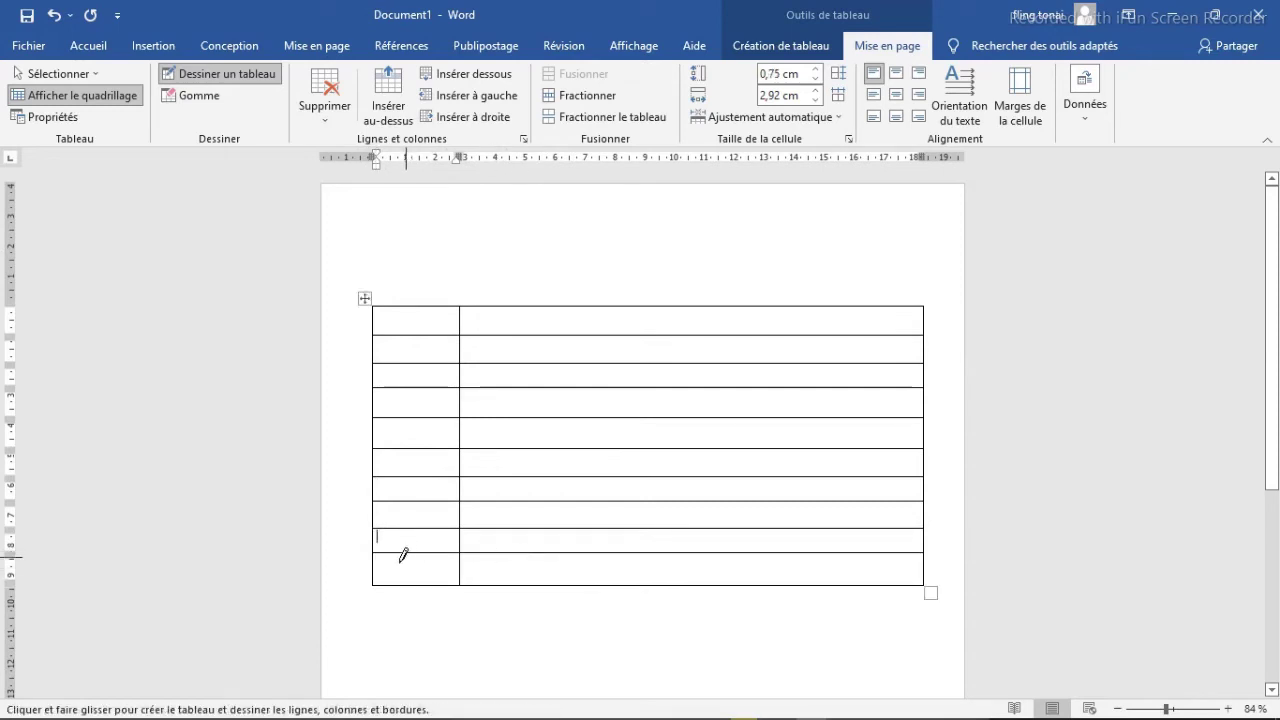
left_click_drag(376, 568, 560, 560)
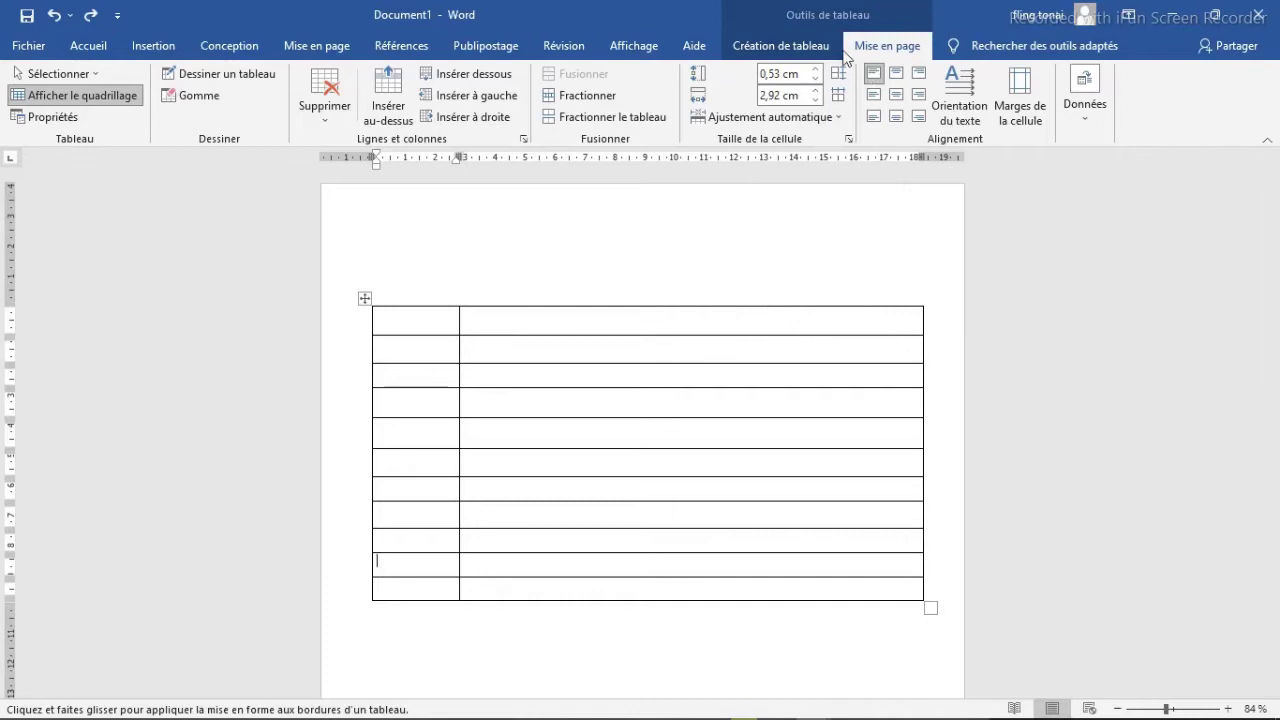
Set the border pen to red with a 2¼ pt line weight
left_click(805, 47)
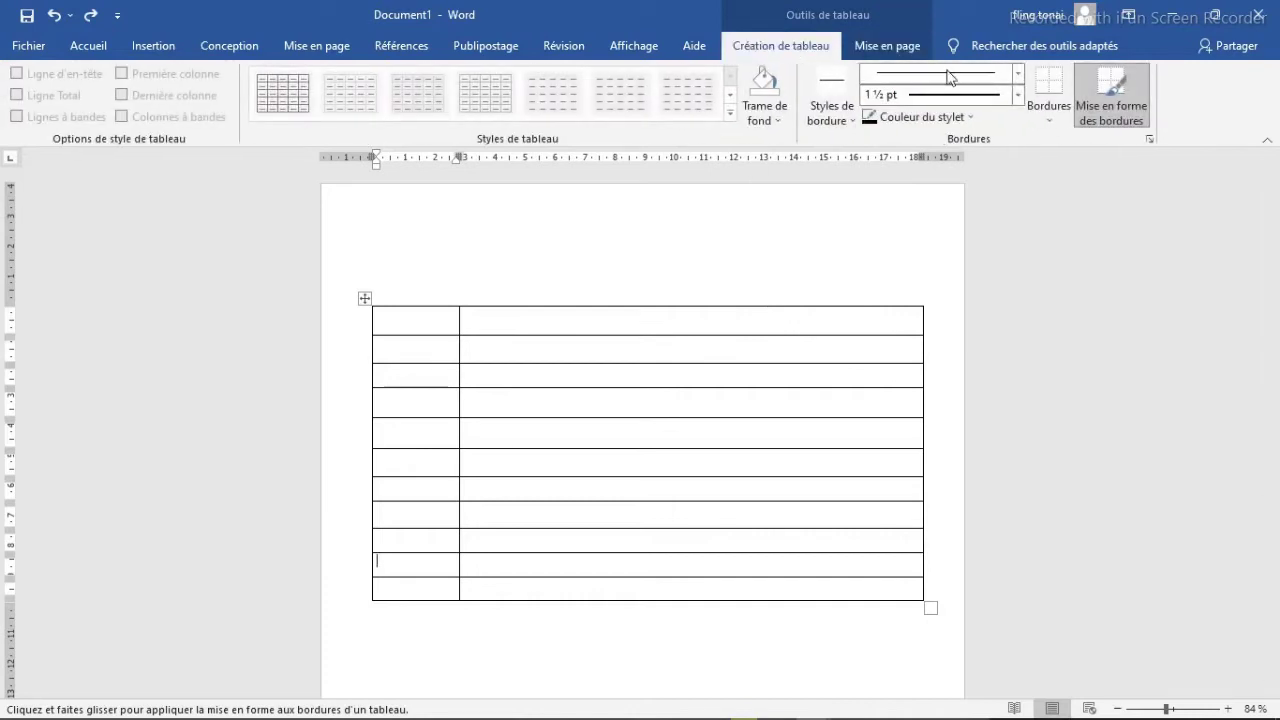
left_click(1018, 96)
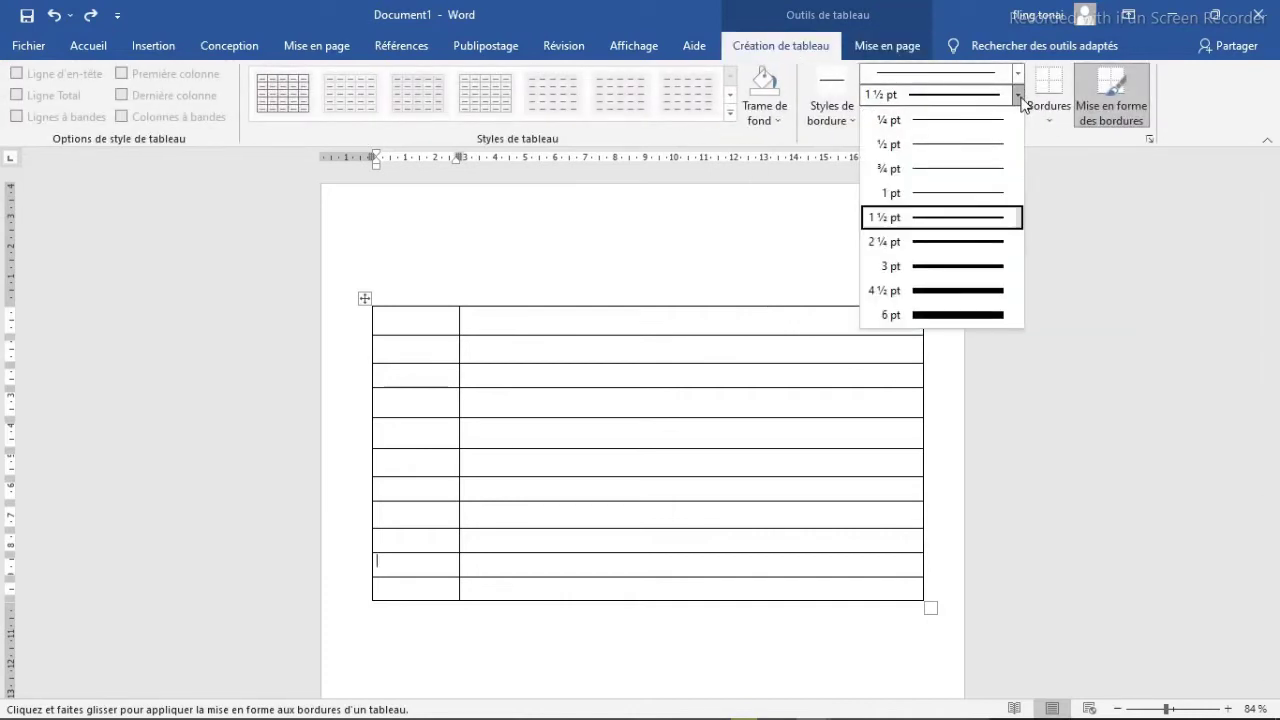
left_click(950, 219)
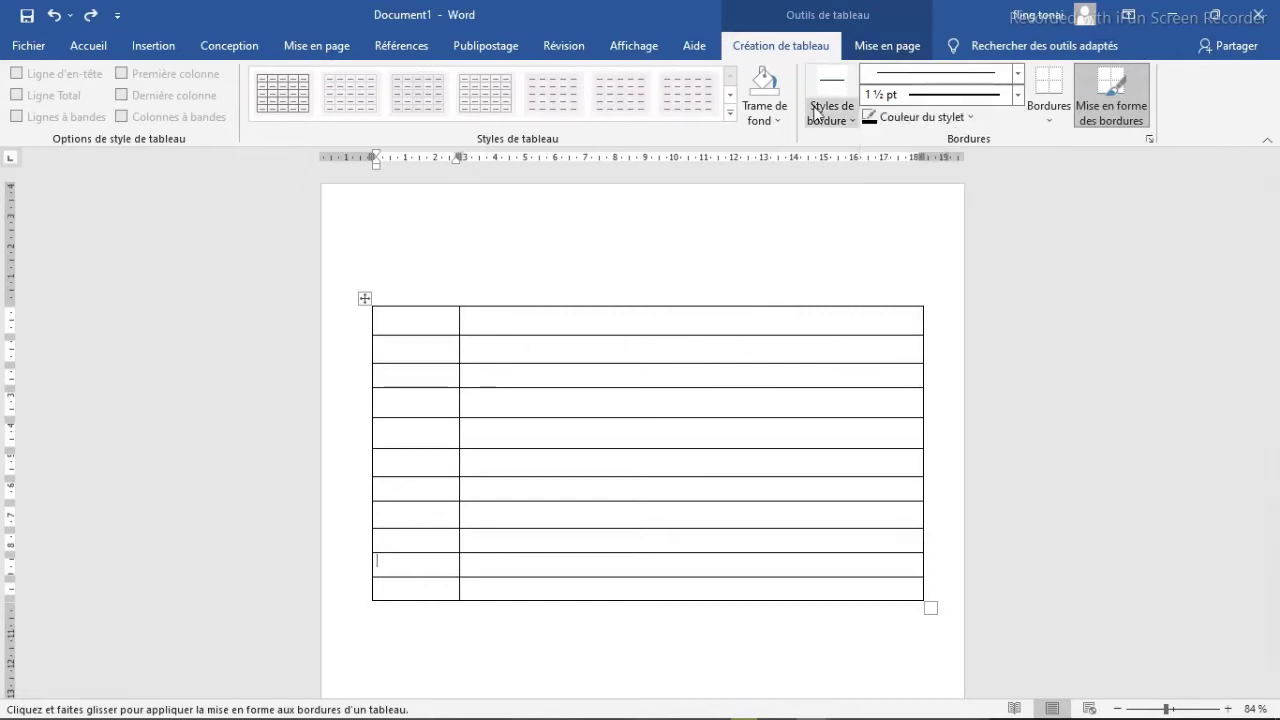
left_click(968, 118)
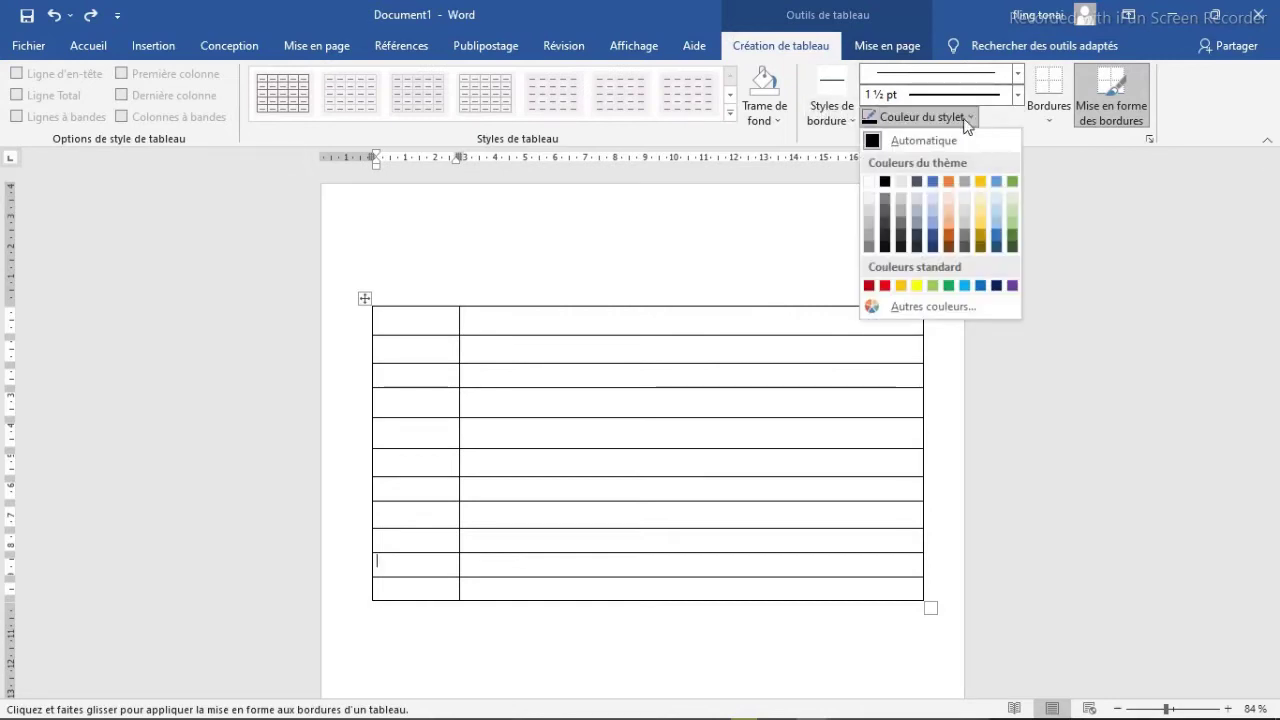
left_click(886, 287)
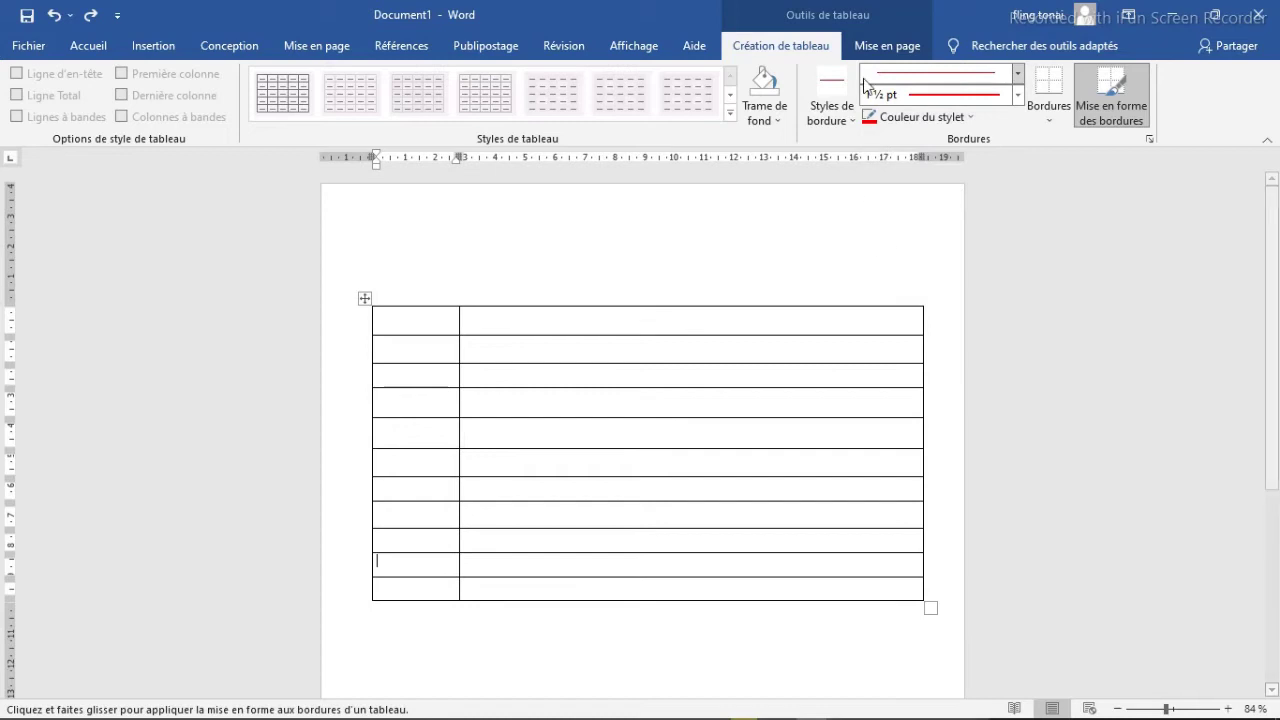
left_click(850, 120)
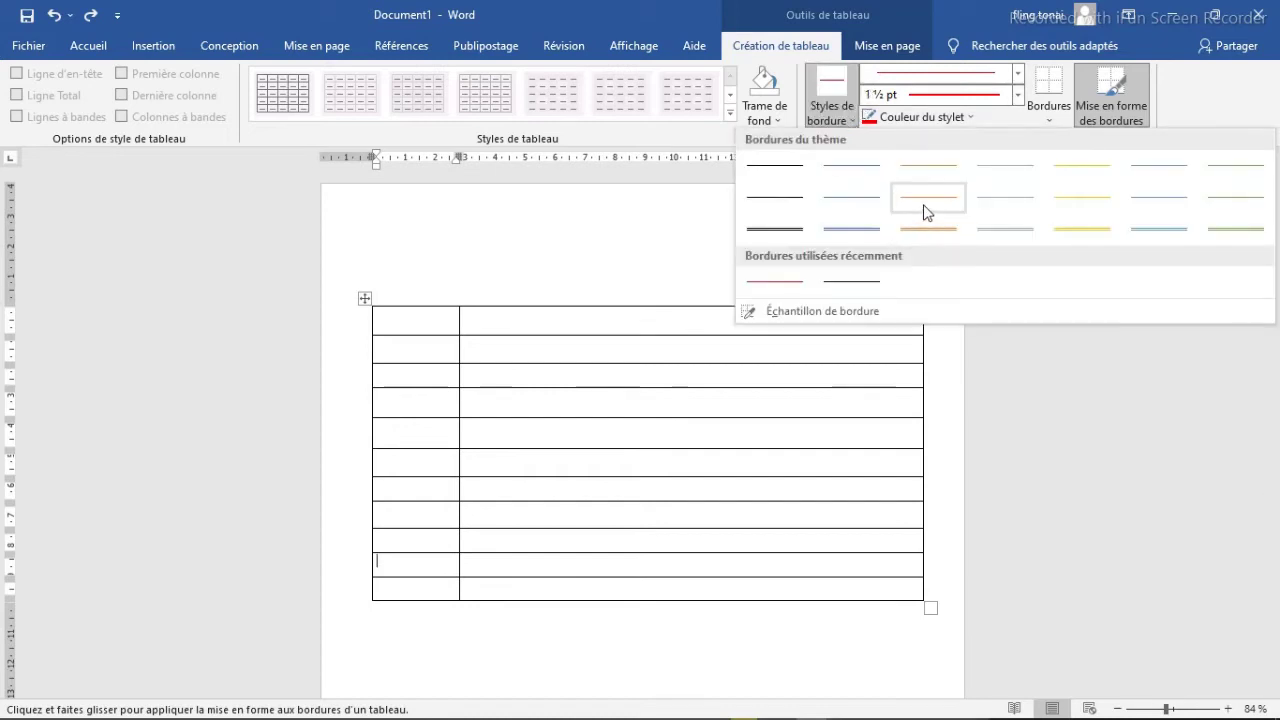
left_click(768, 285)
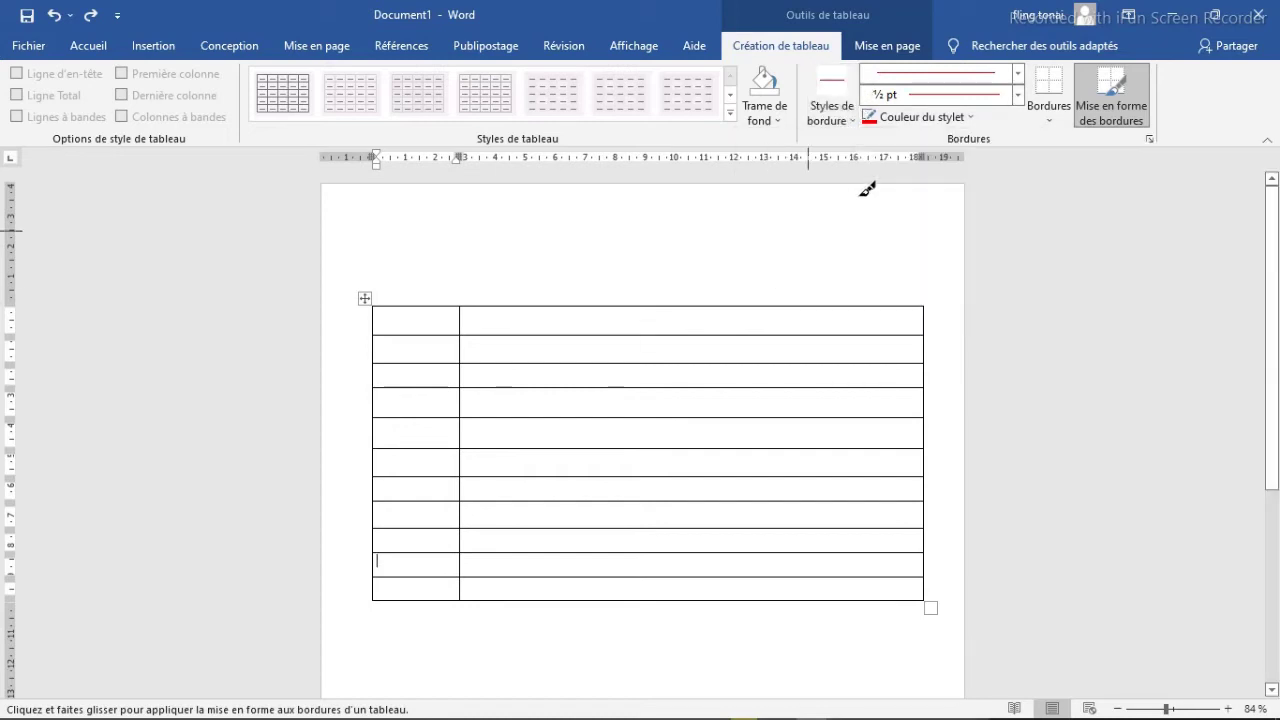
left_click(1017, 95)
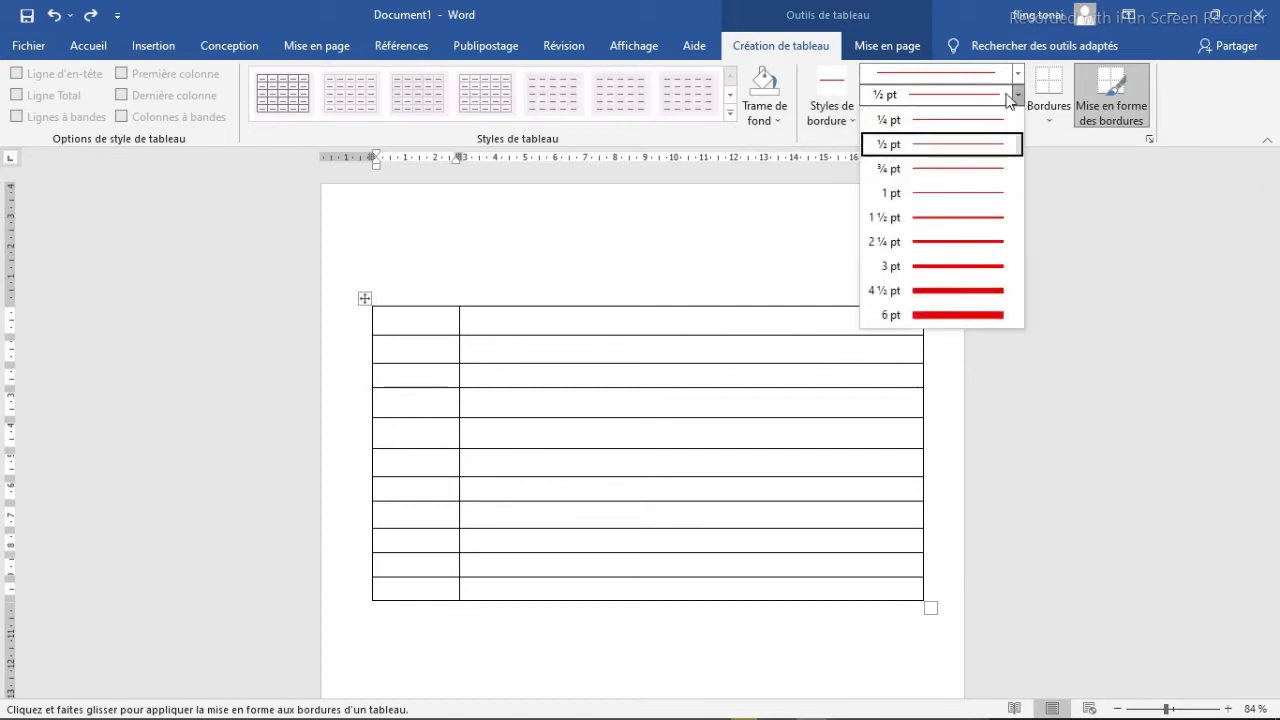
left_click(950, 250)
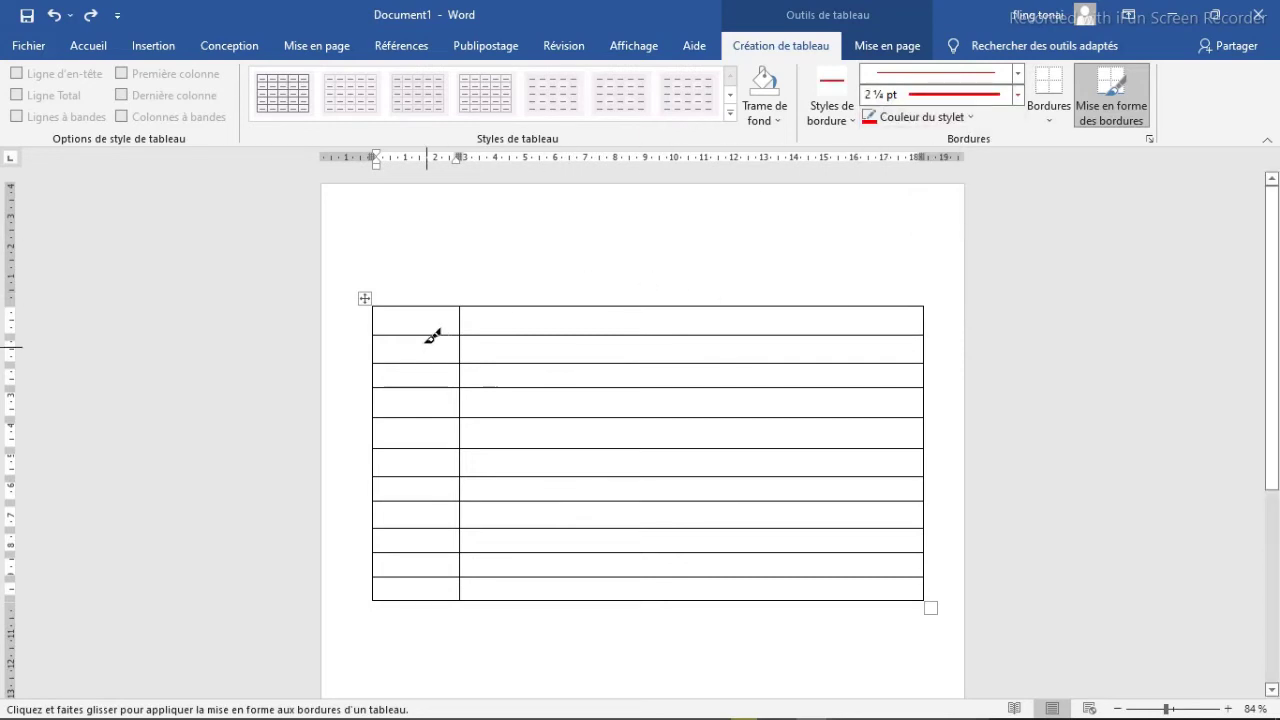
Paint the column divider and the line under the first row thick red
left_click_drag(462, 306, 462, 601)
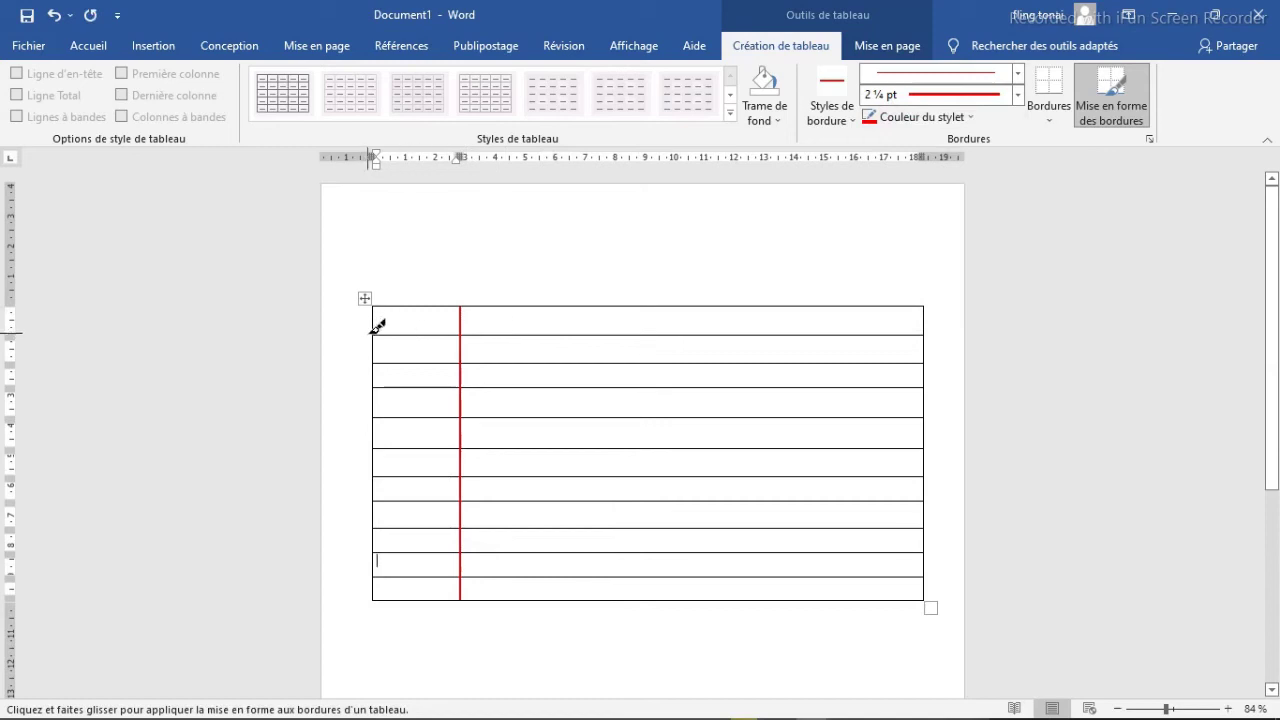
left_click_drag(381, 327, 598, 321)
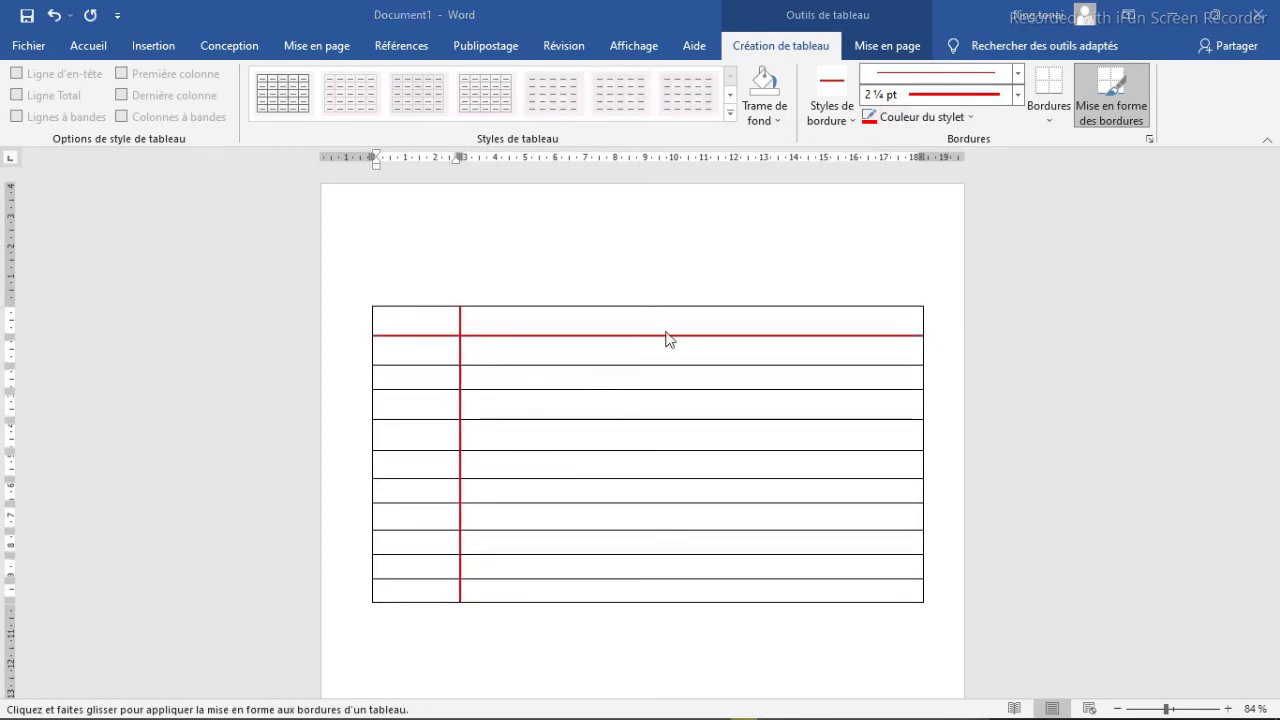
left_click(867, 45)
Move the table to the page's top-left corner and stretch its right edge to the page edge
left_click(79, 76)
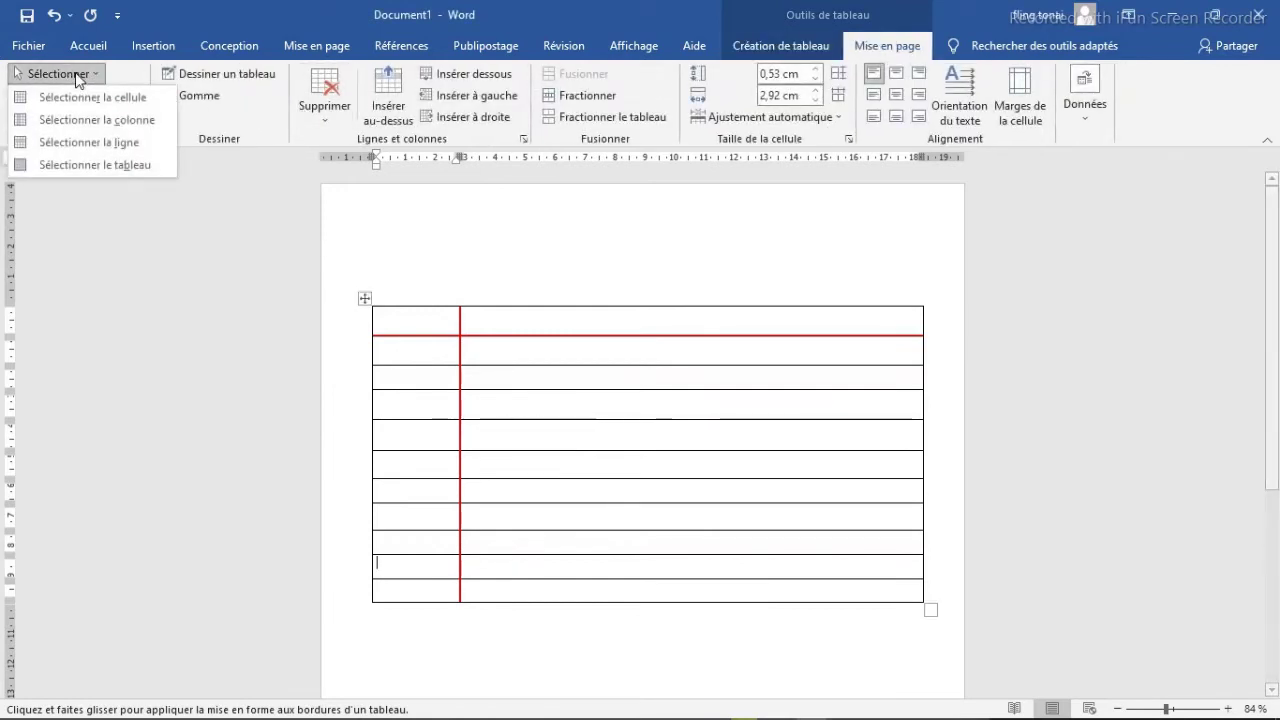
left_click(112, 97)
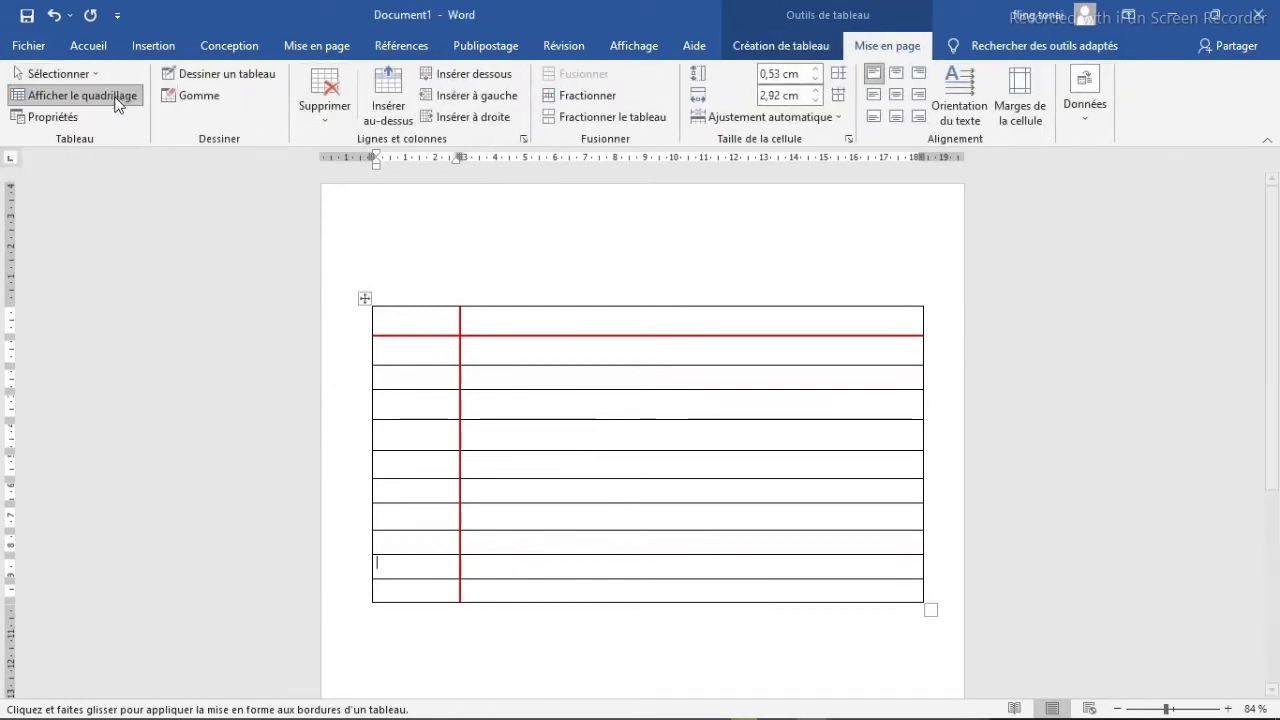
left_click(516, 434)
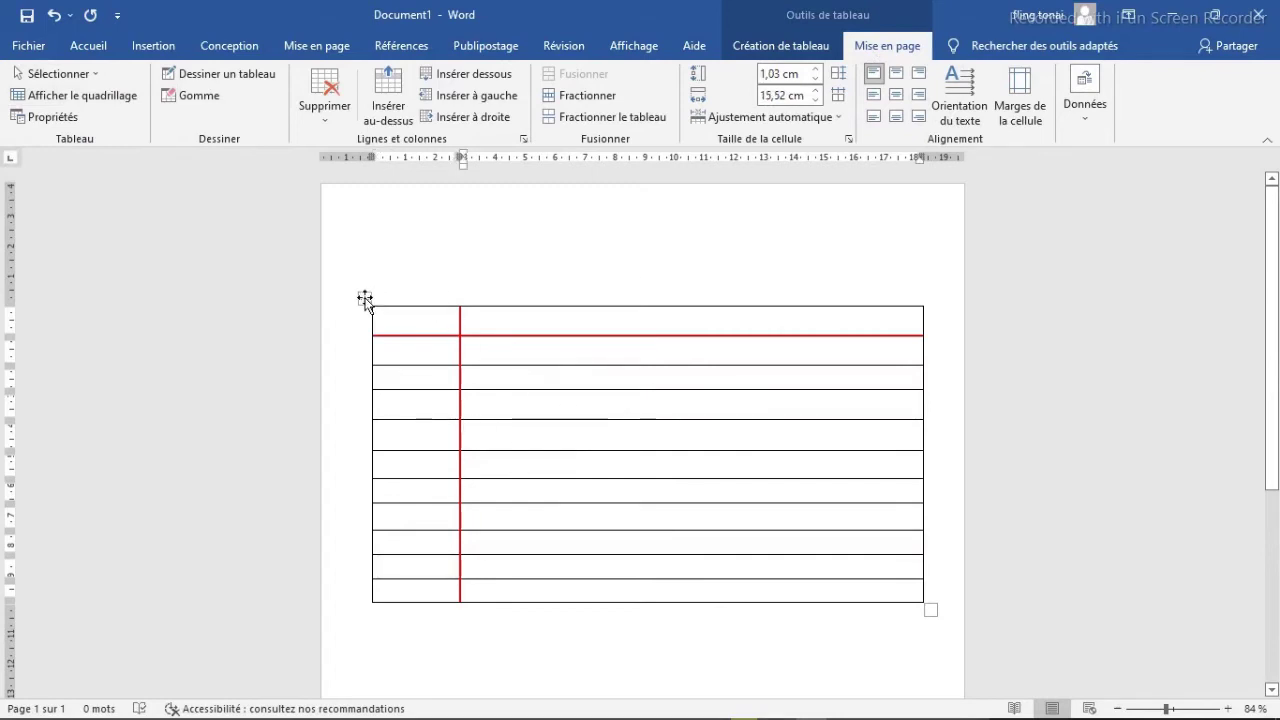
left_click_drag(365, 300, 317, 185)
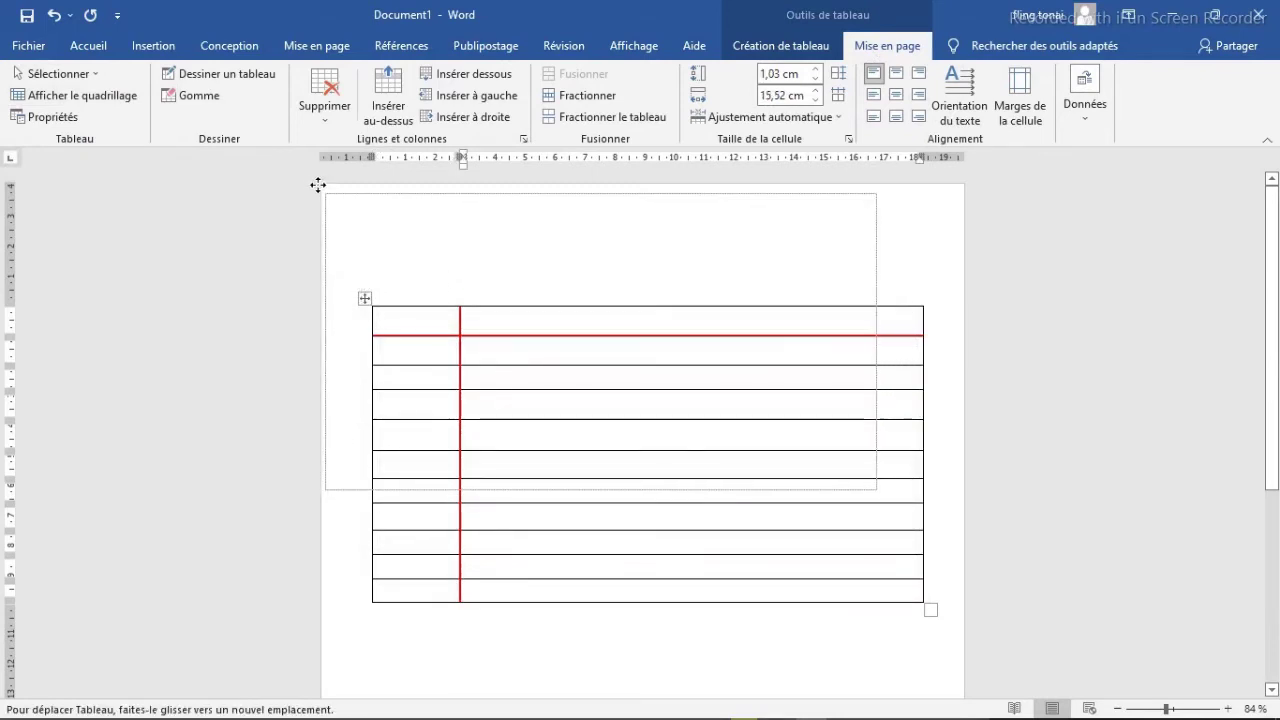
left_click_drag(317, 185, 313, 176)
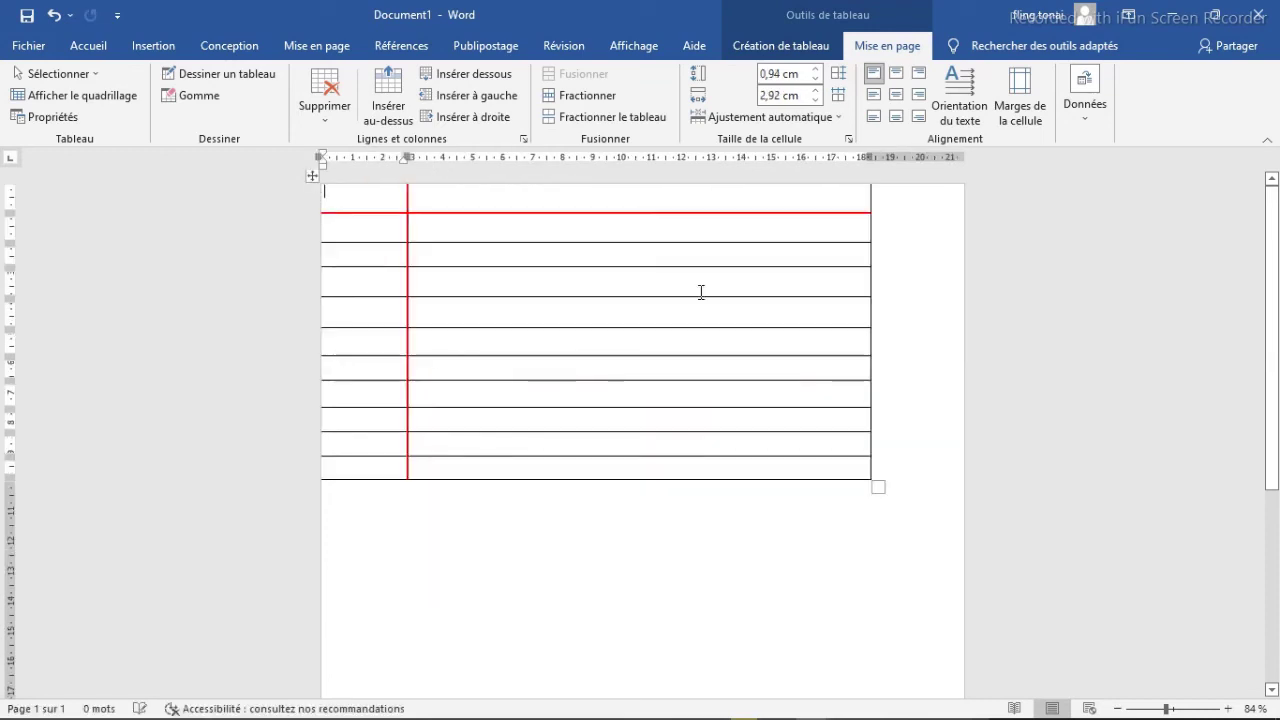
left_click_drag(868, 435, 968, 440)
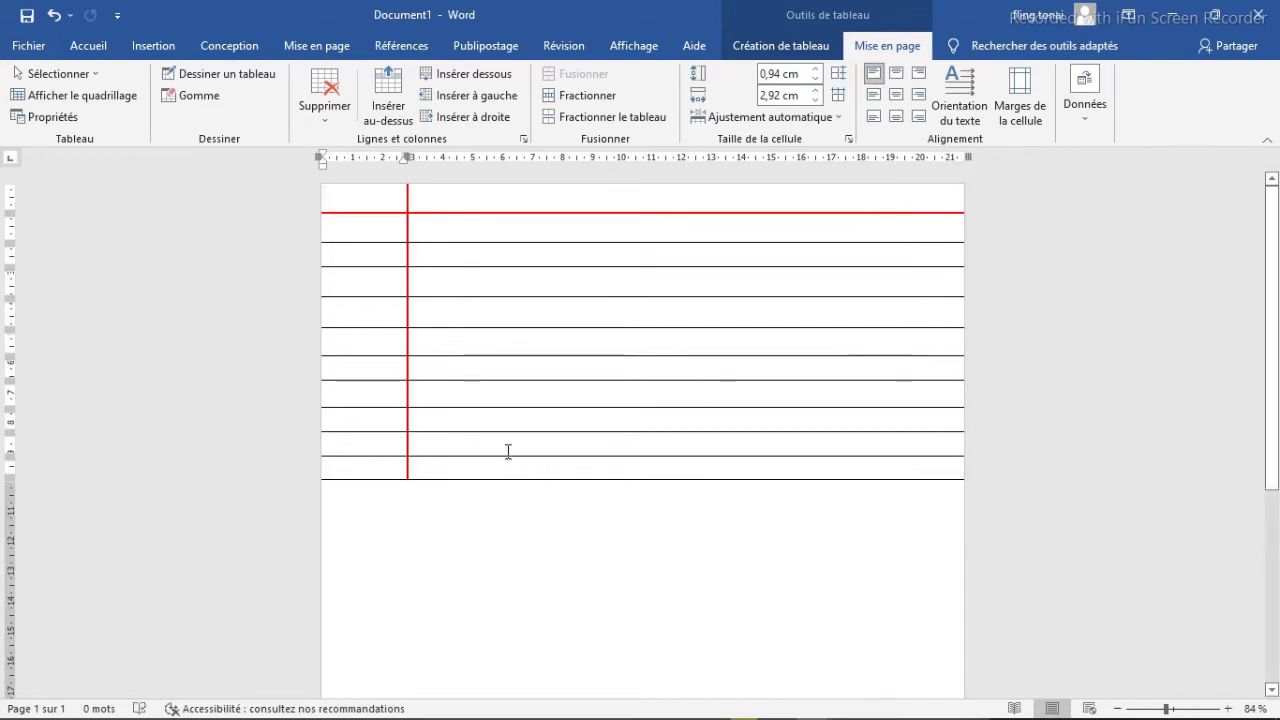
Insert five new rows above the table's fourth row
left_click(341, 288)
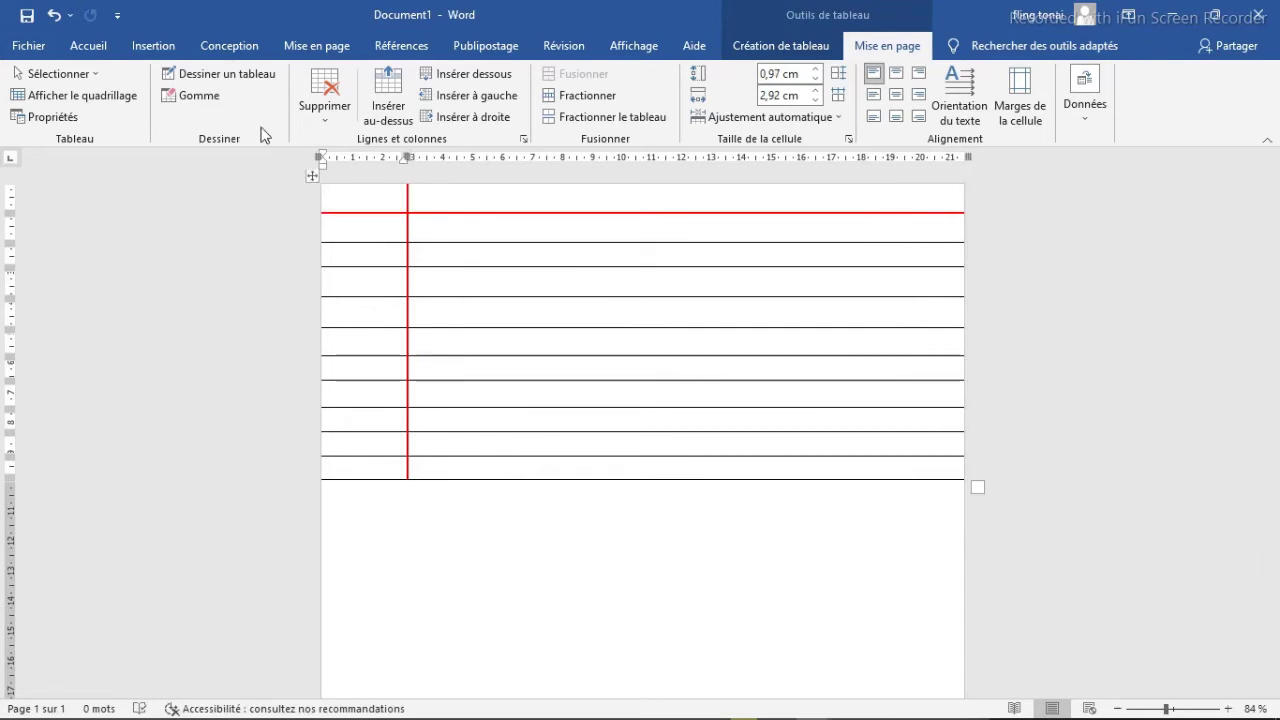
left_click(393, 121)
left_click(393, 121)
left_click(393, 121)
left_click(393, 121)
left_click(393, 121)
left_click(393, 121)
left_click(393, 121)
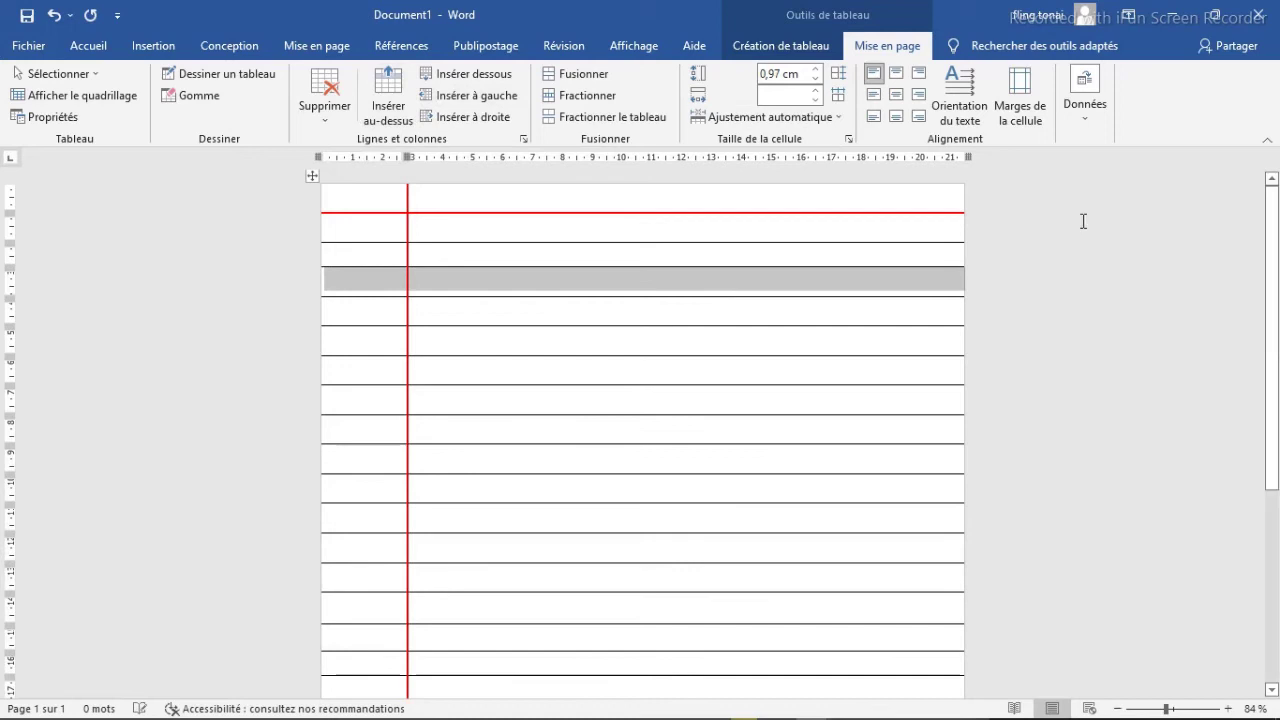
scroll(1277, 430, "down", 4)
scroll(1277, 430, "down", 2)
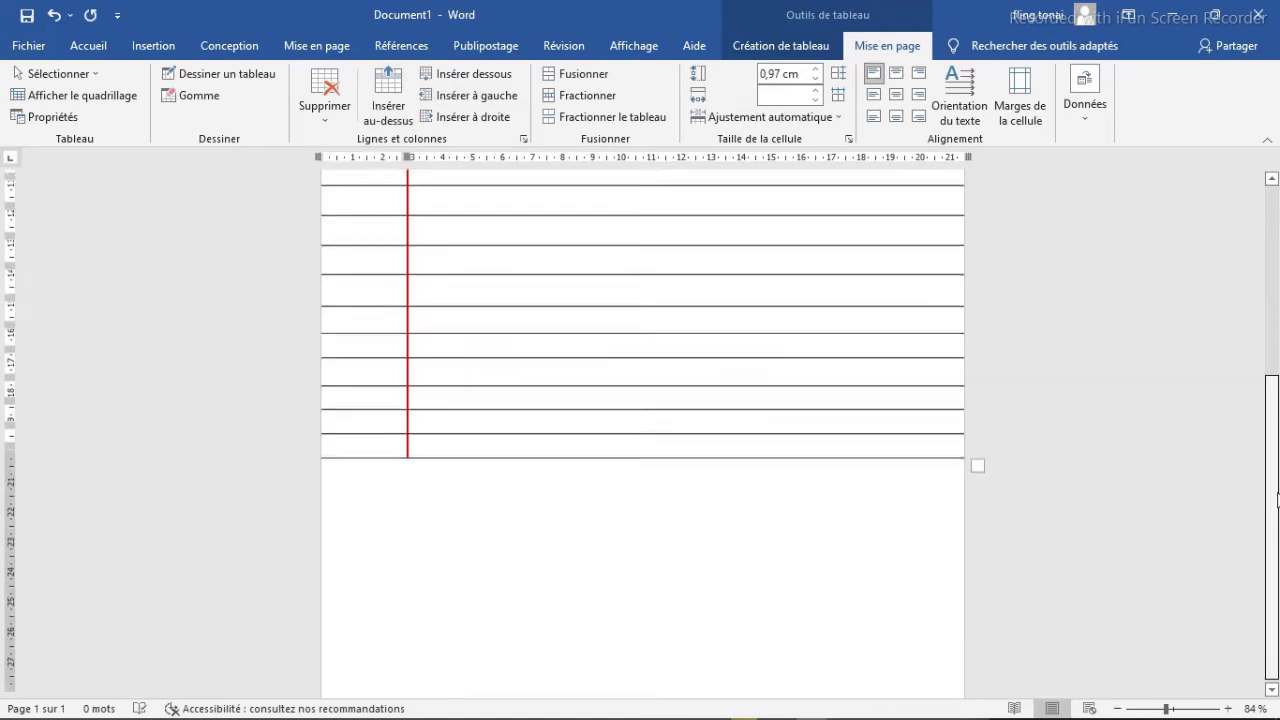
Add six more rows until the page is full, then undo the last change
left_click(391, 108)
left_click(391, 108)
left_click(391, 108)
left_click(391, 108)
left_click(391, 108)
left_click(391, 108)
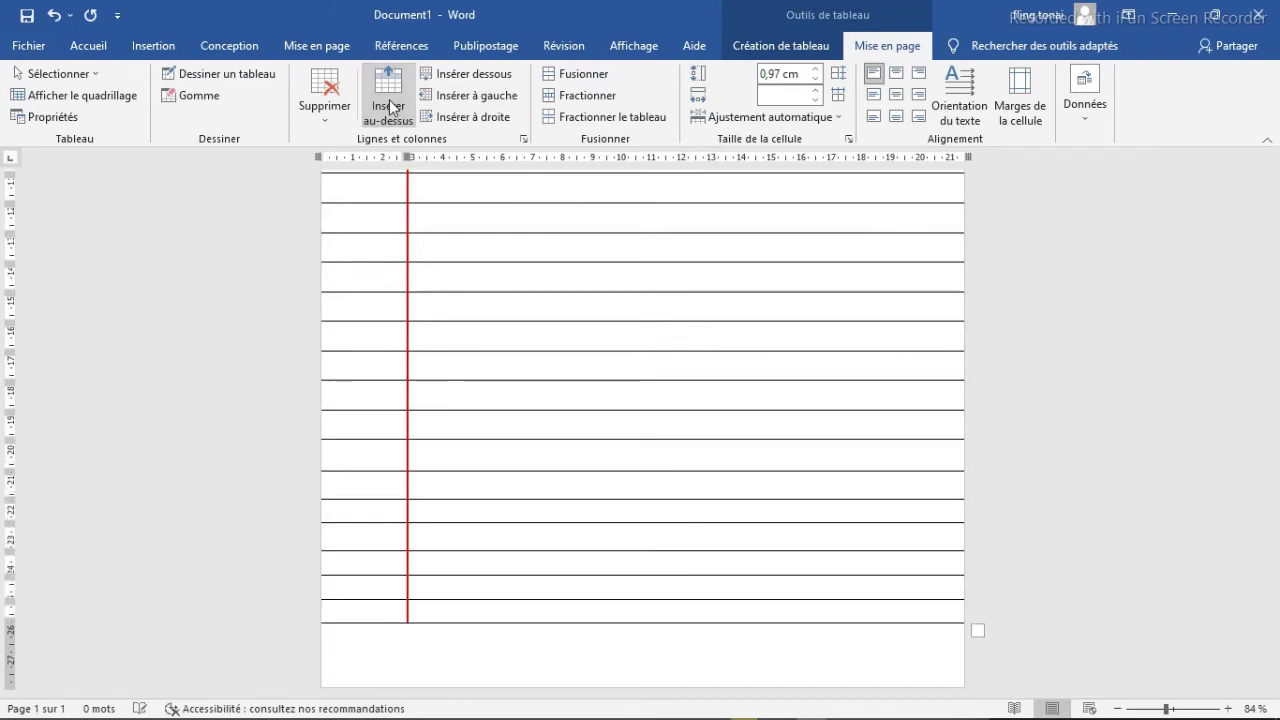
left_click(391, 108)
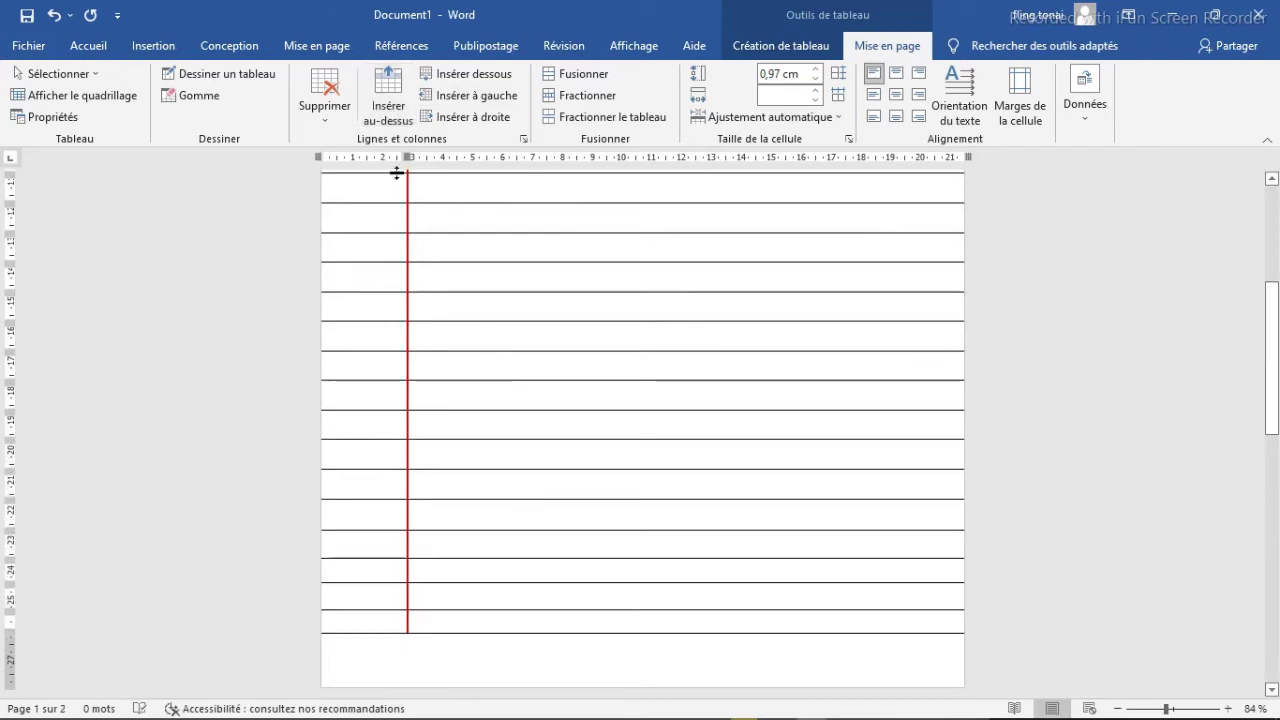
left_click(388, 100)
left_click_drag(1272, 362, 1272, 447)
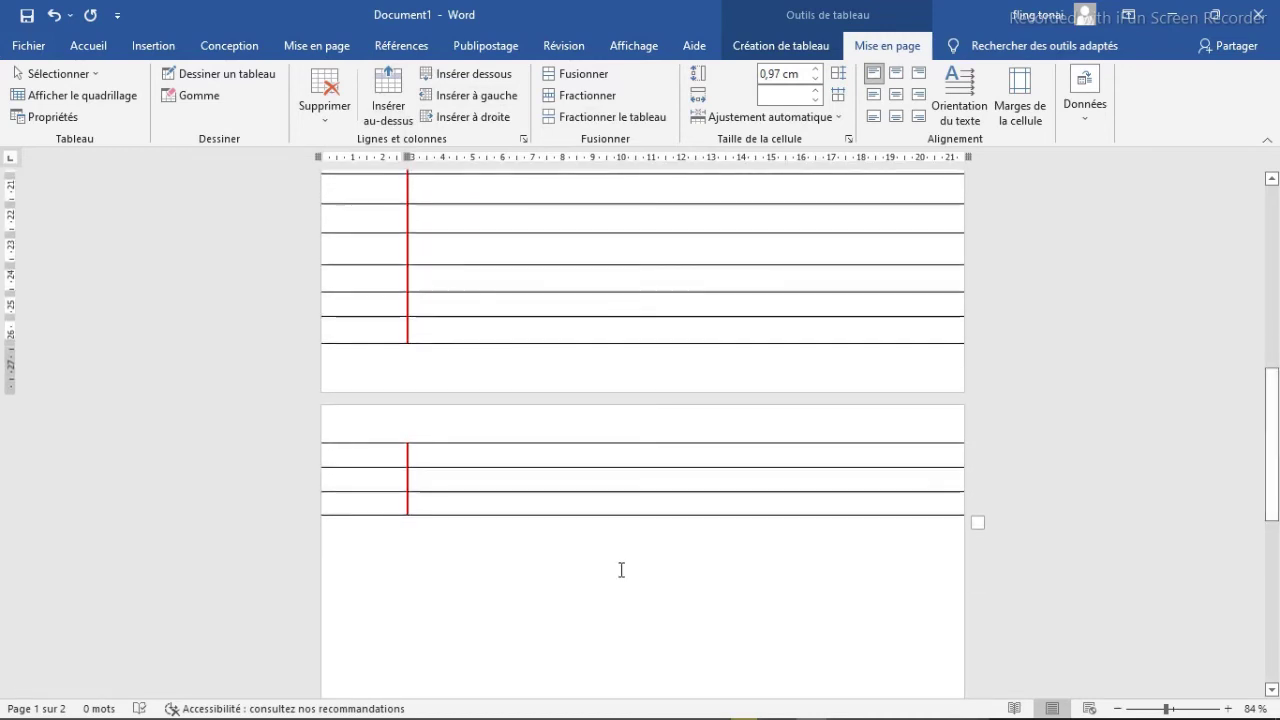
left_click(338, 100)
left_click(338, 100)
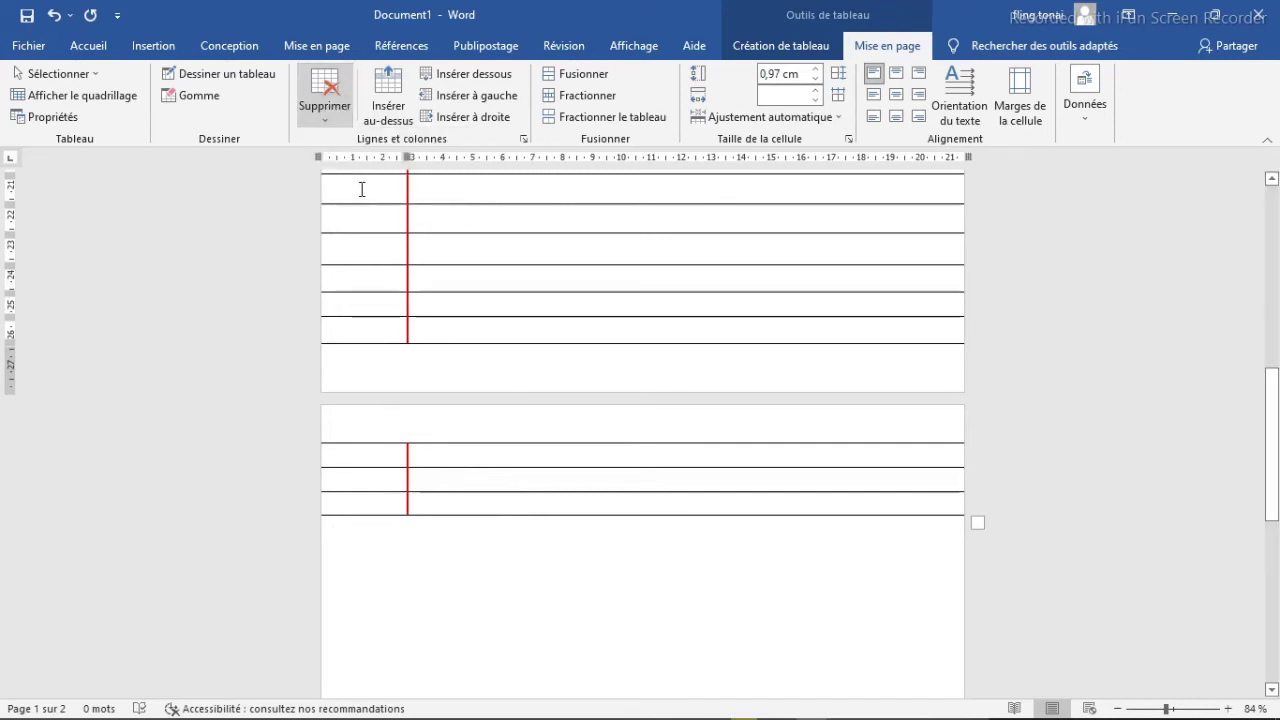
key("ctrl+z")
Drag the red line under the first row downward to make a taller header row
double_click(526, 400)
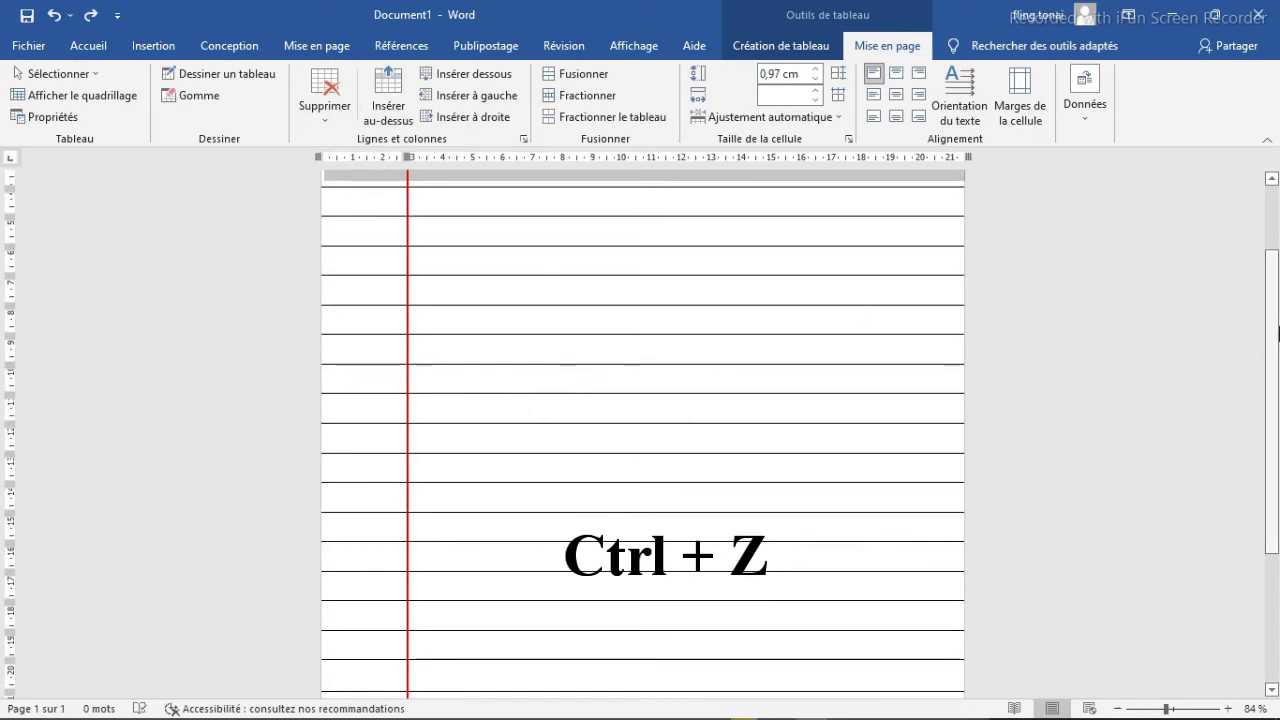
left_click_drag(1273, 367, 1274, 497)
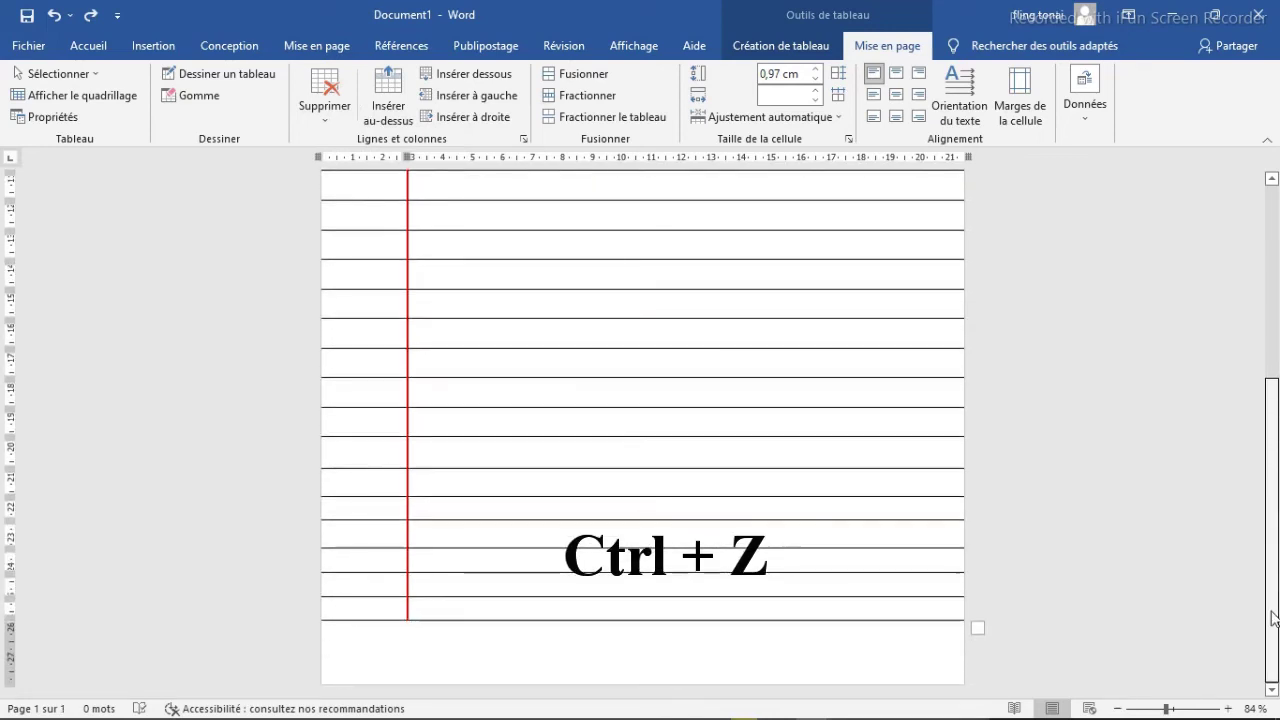
key("ctrl+z")
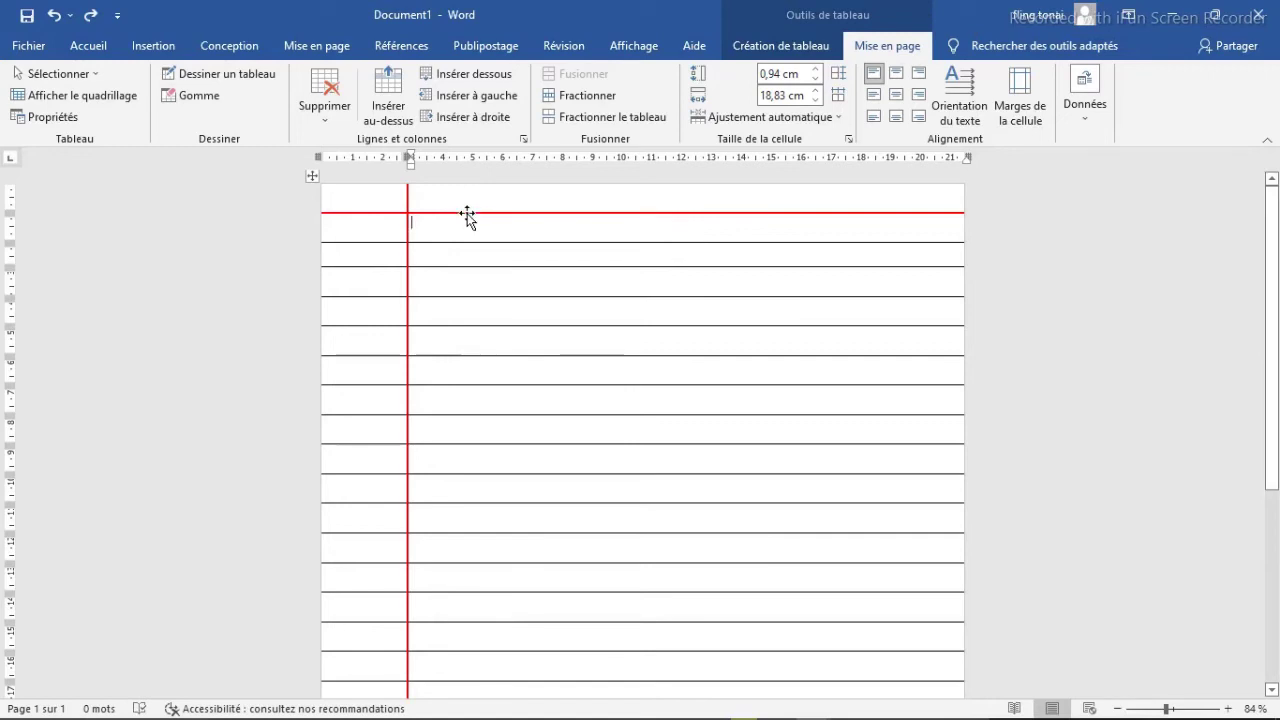
left_click_drag(467, 213, 469, 262)
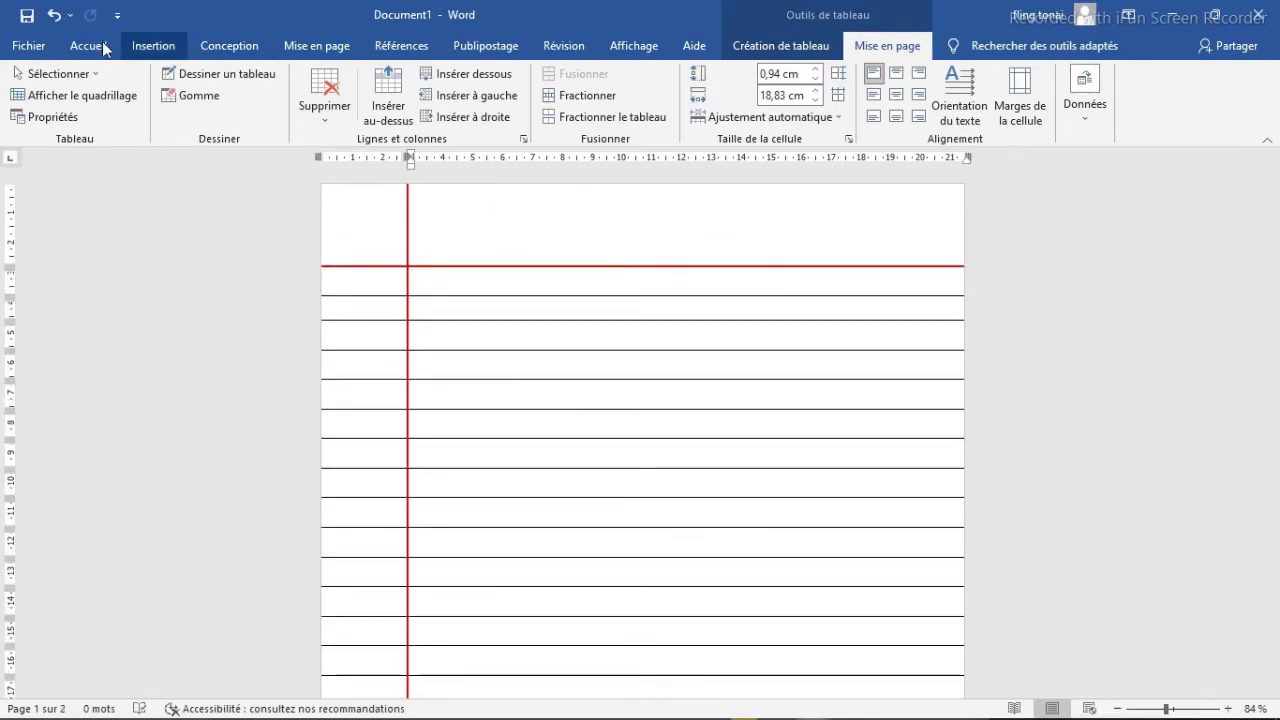
Draw a text box in the top-right header area above the red rule
left_click(155, 46)
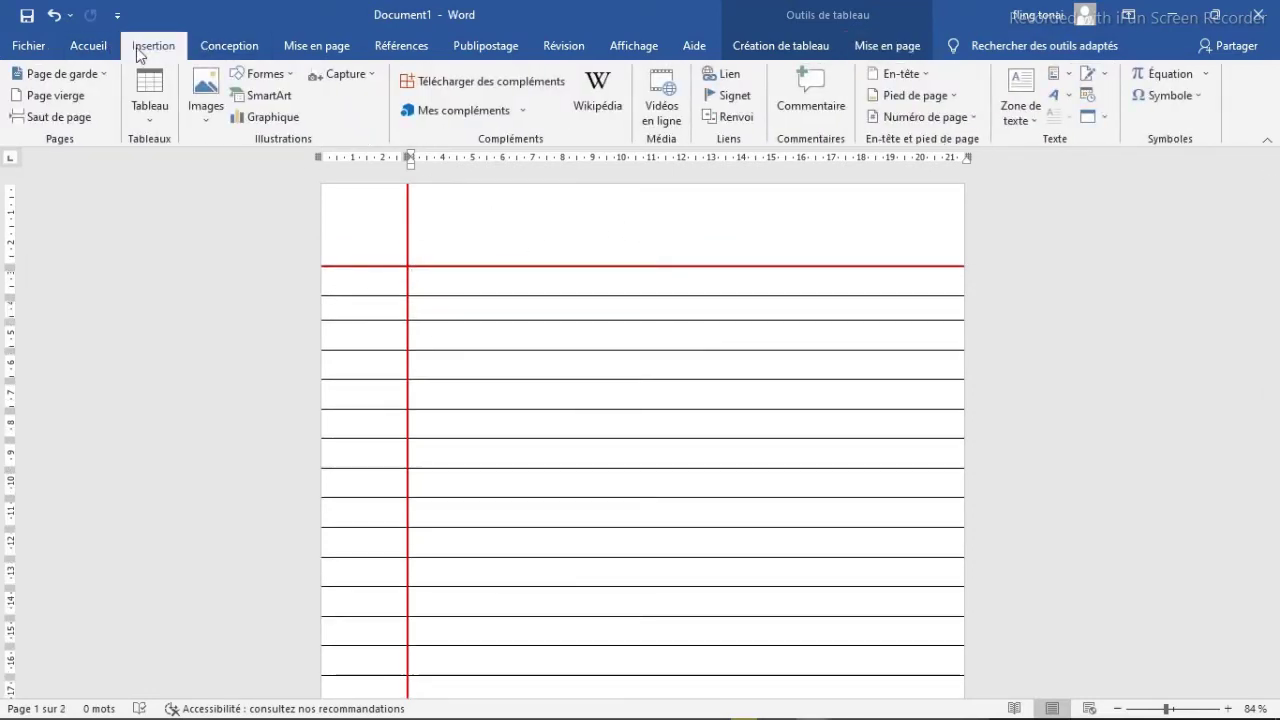
left_click(285, 75)
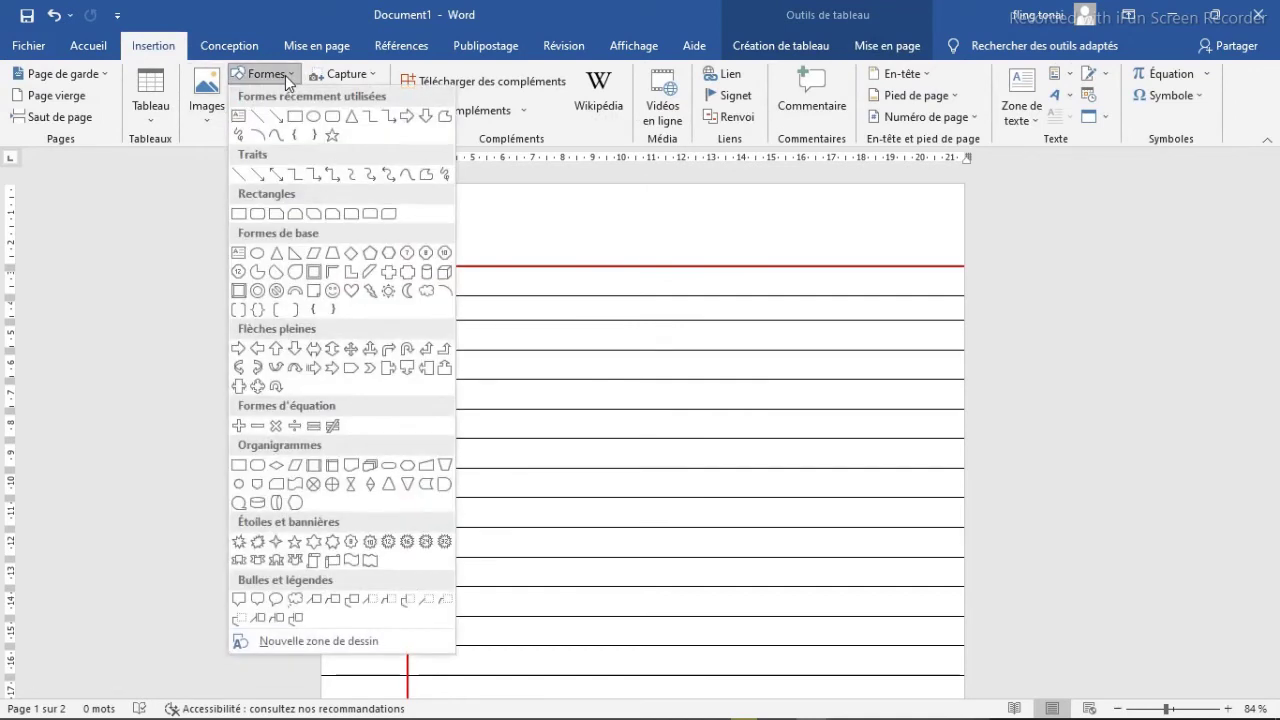
left_click(242, 121)
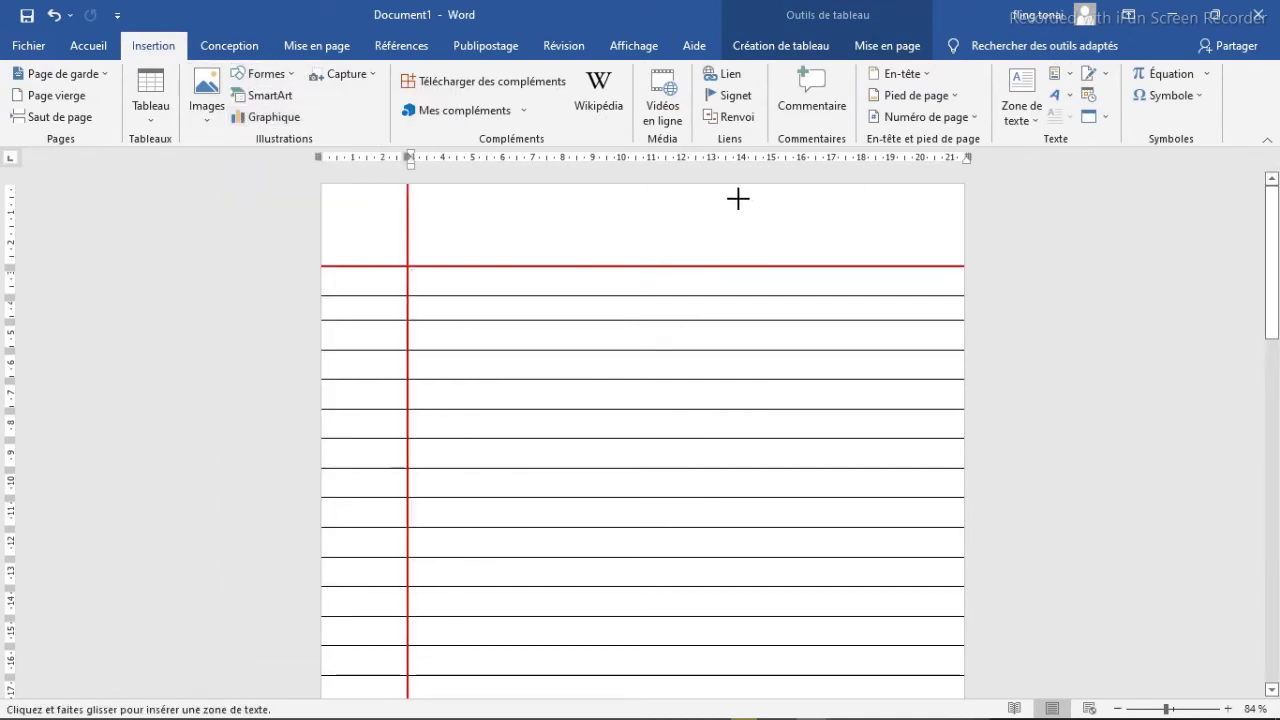
left_click_drag(744, 202, 944, 253)
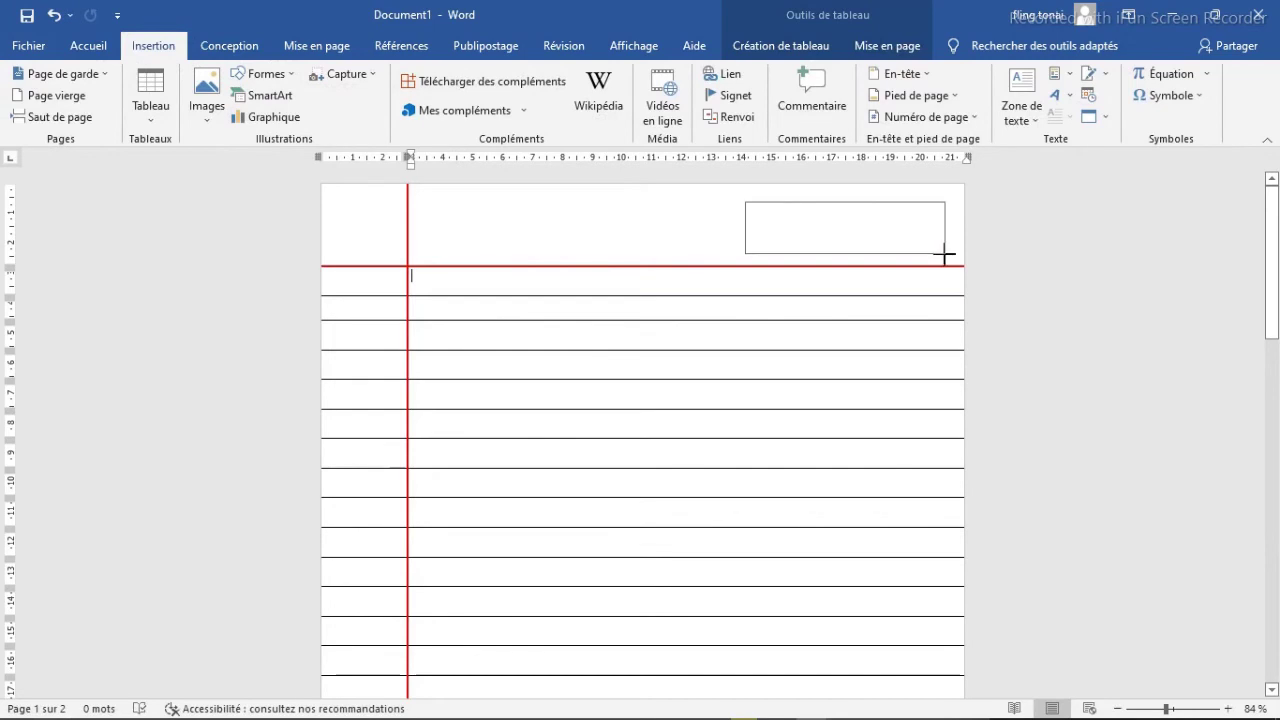
left_click_drag(854, 201, 854, 192)
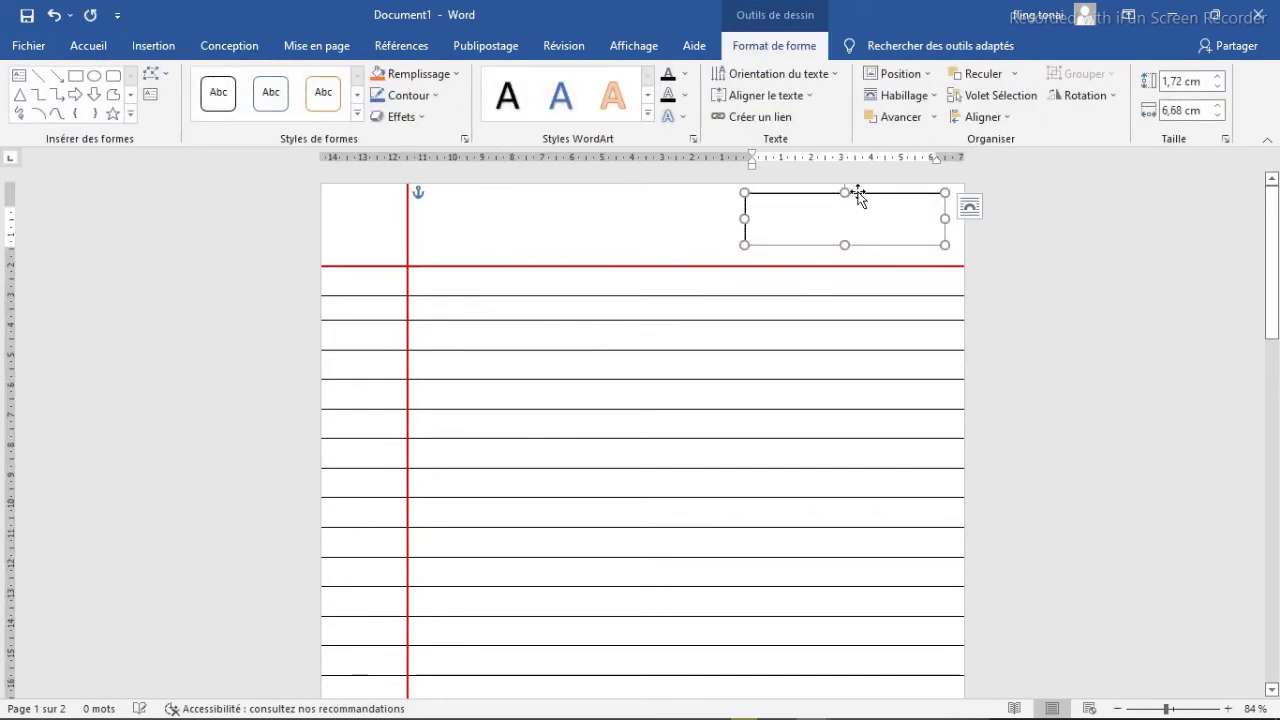
Give the header text box no fill and no outline
left_click(420, 74)
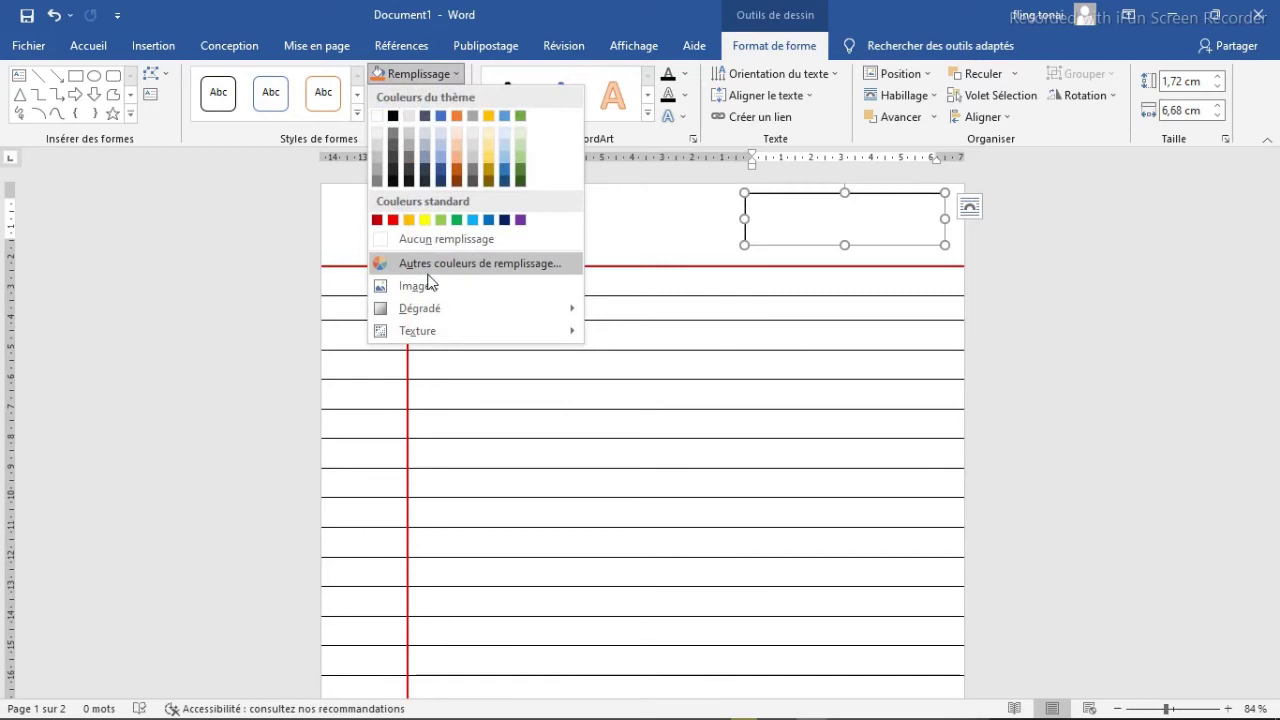
left_click(413, 243)
left_click(432, 95)
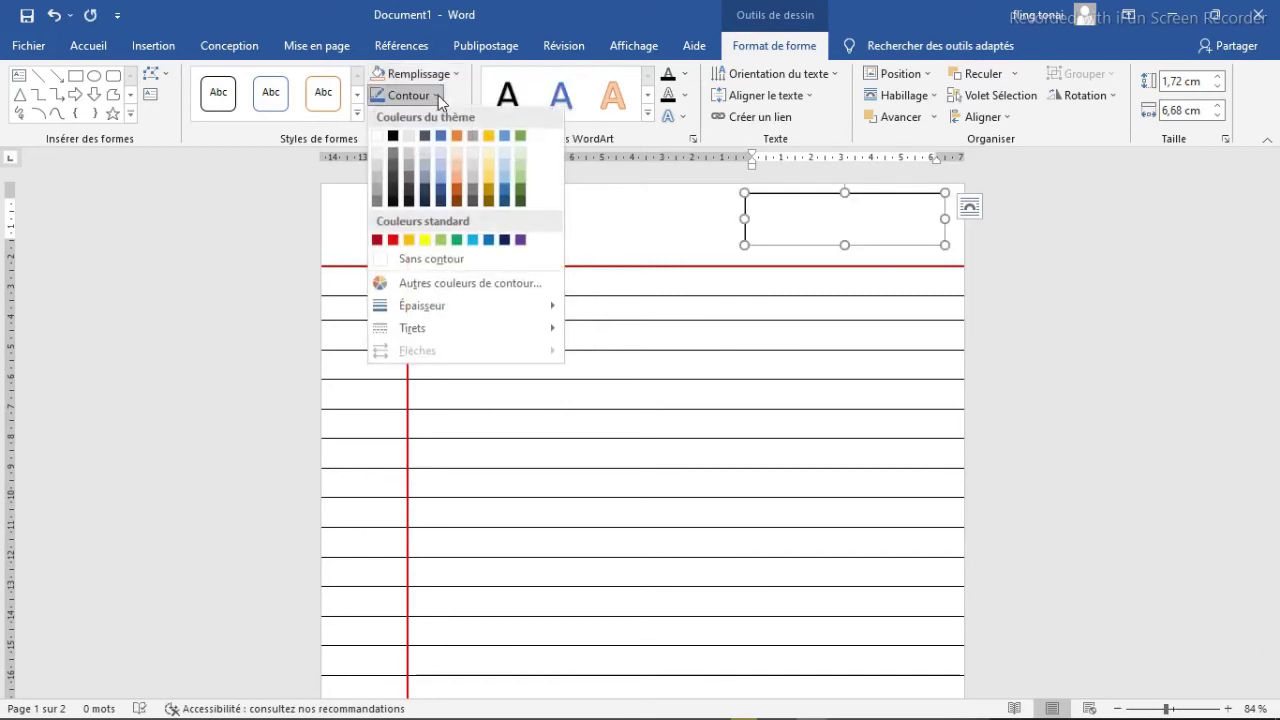
left_click(425, 261)
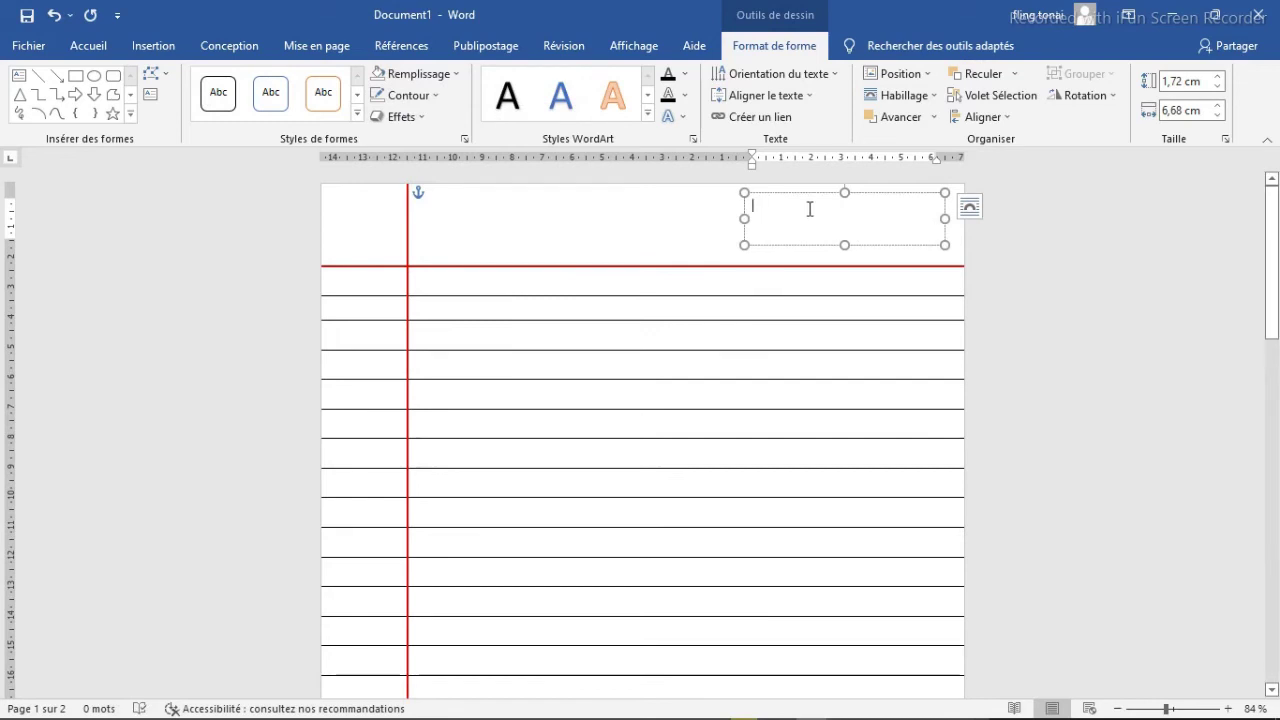
left_click(844, 218)
Type the dotted Date line and Page No/Classe line, then resize the box to fit
type("Date")
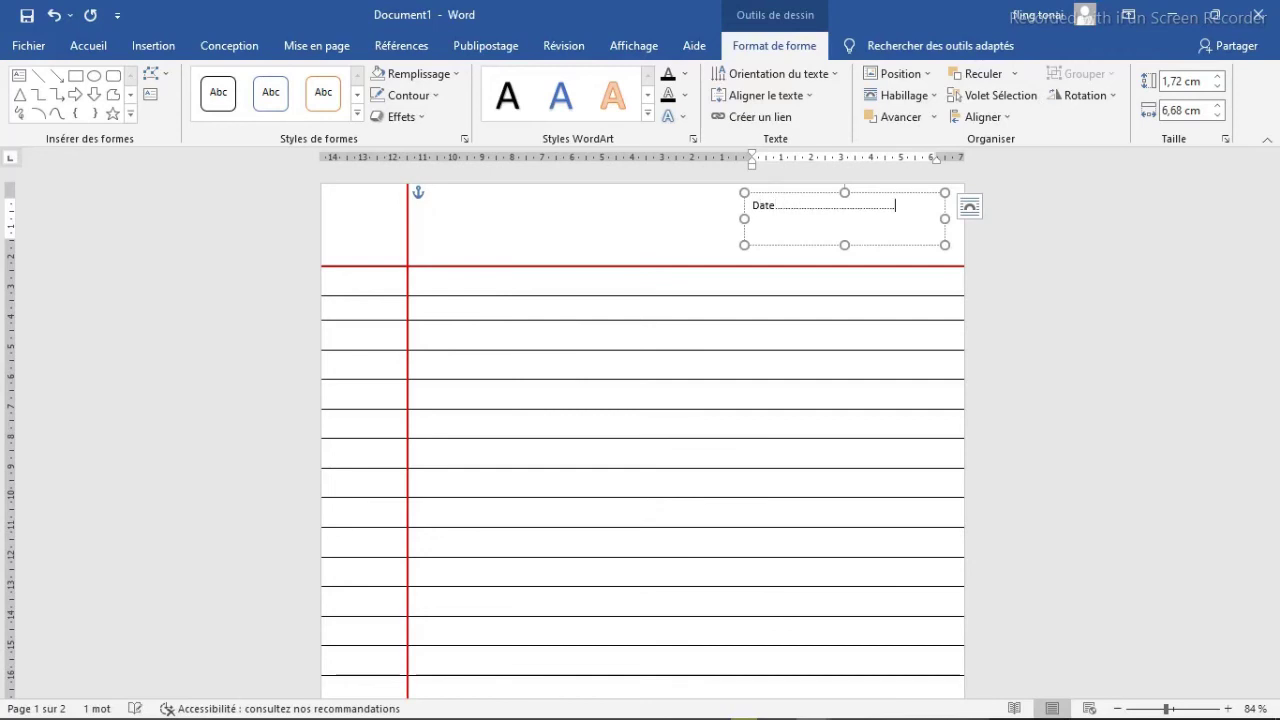
key("Return")
type("Page No.................. Classe.......................")
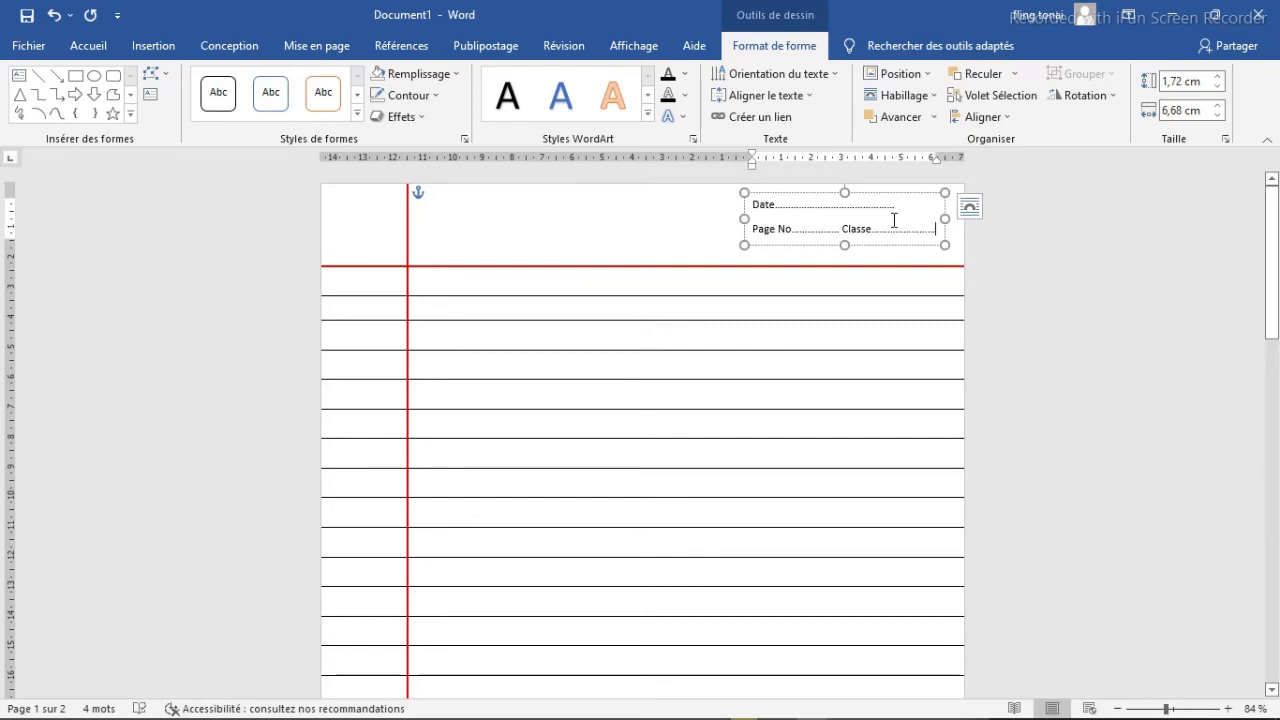
type("..")
left_click_drag(745, 217, 751, 217)
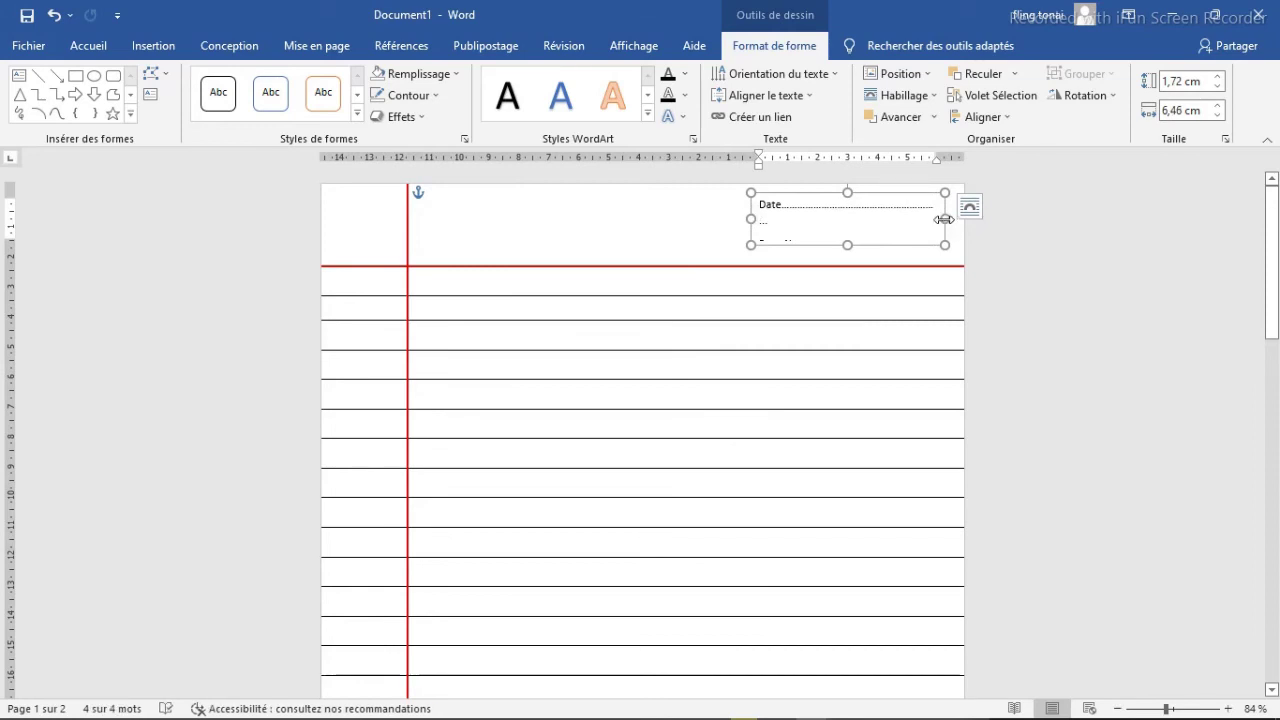
left_click_drag(944, 219, 954, 219)
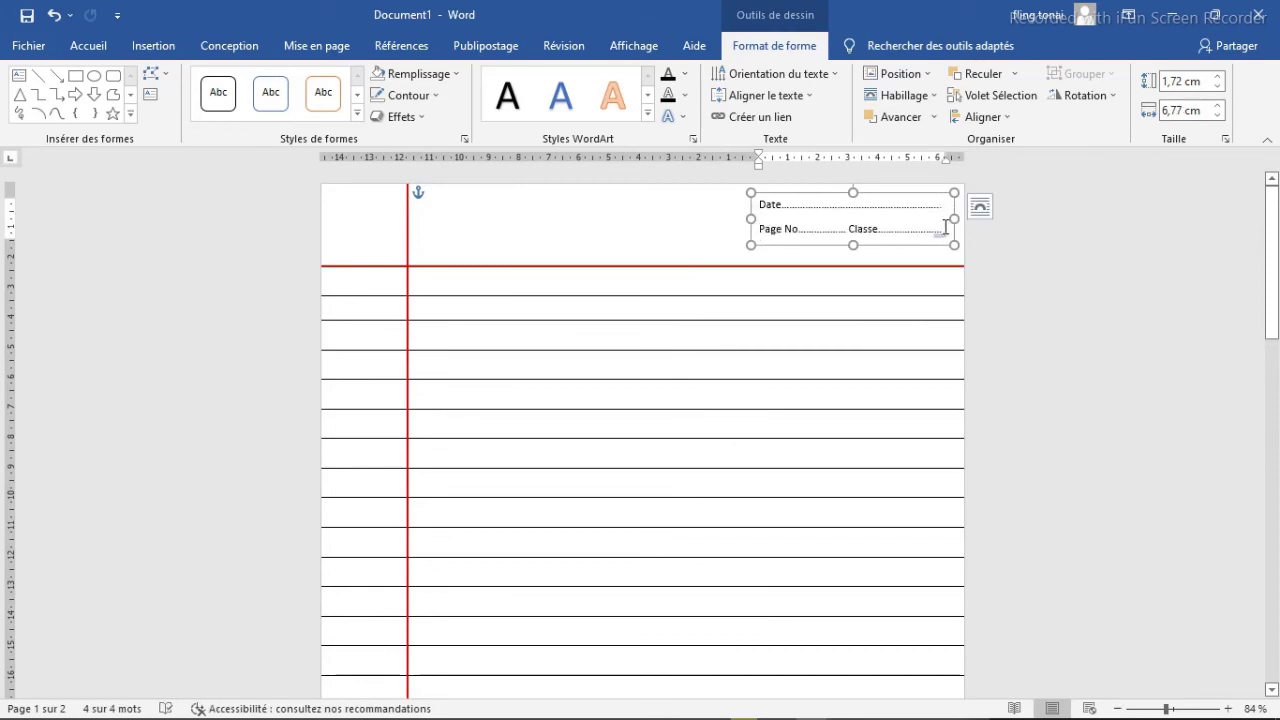
Colour the Date, Page No and Classe header text red
left_click(954, 234)
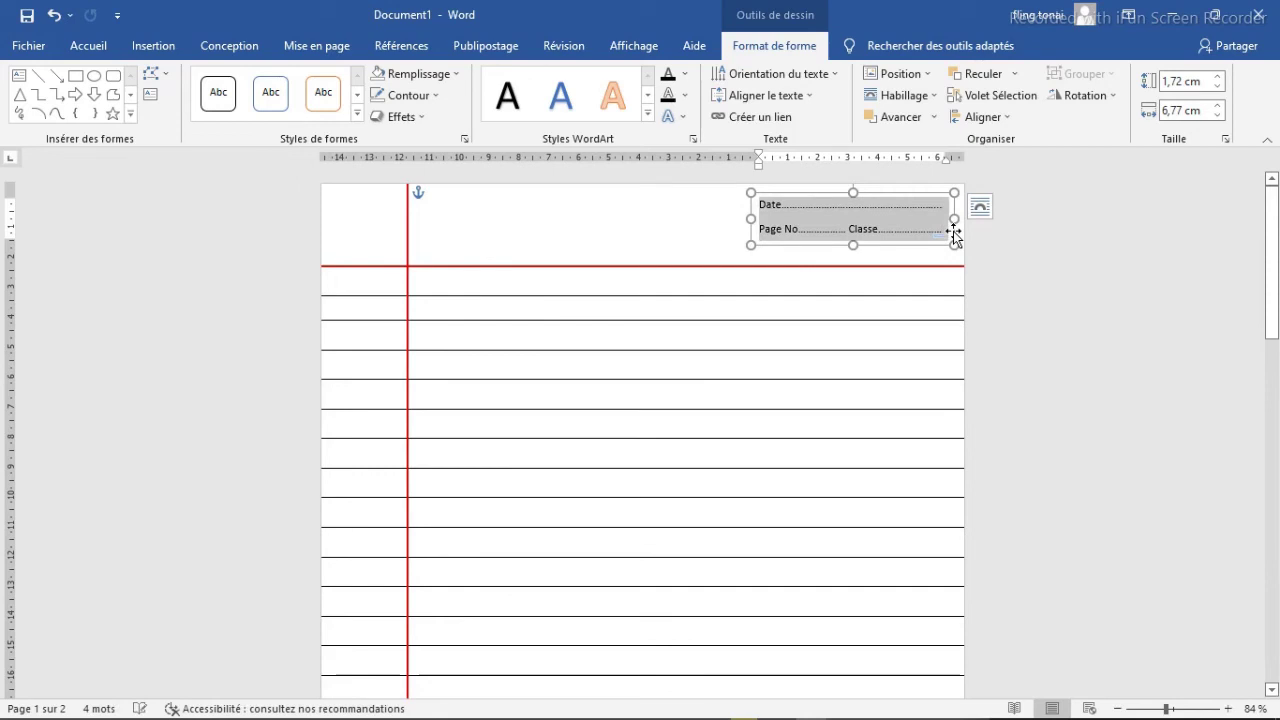
left_click(84, 47)
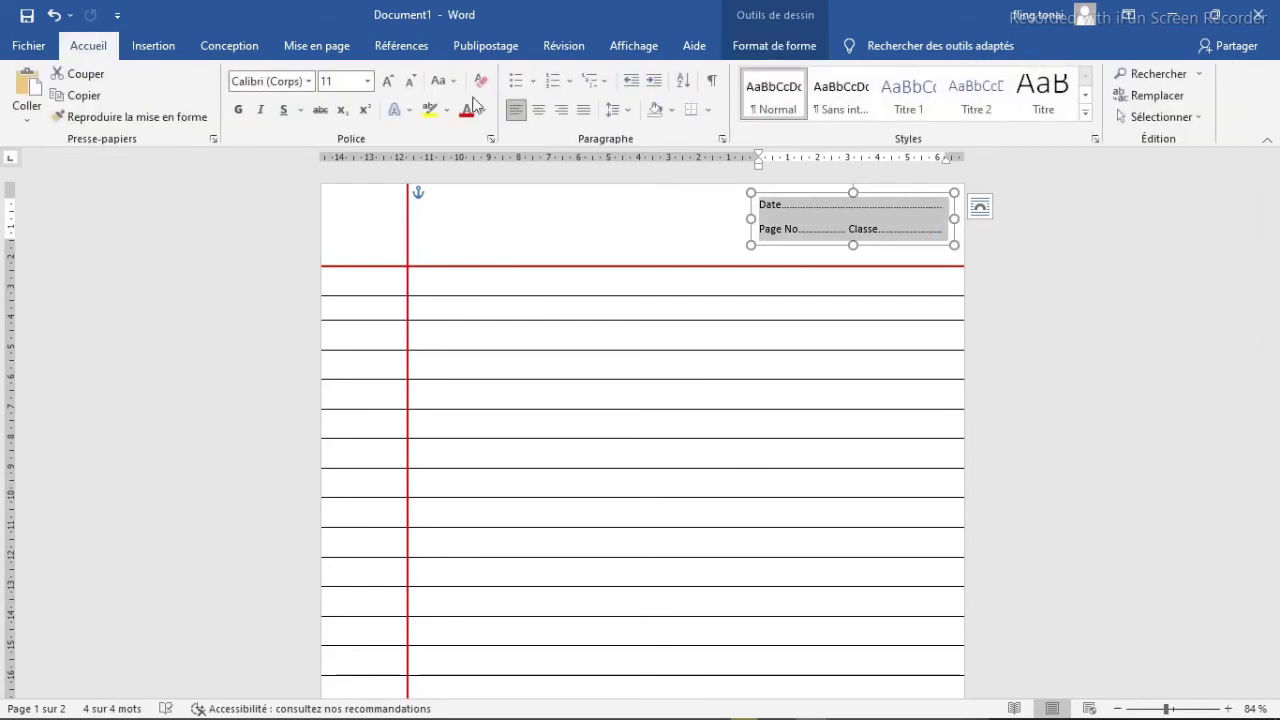
left_click(483, 110)
left_click(482, 279)
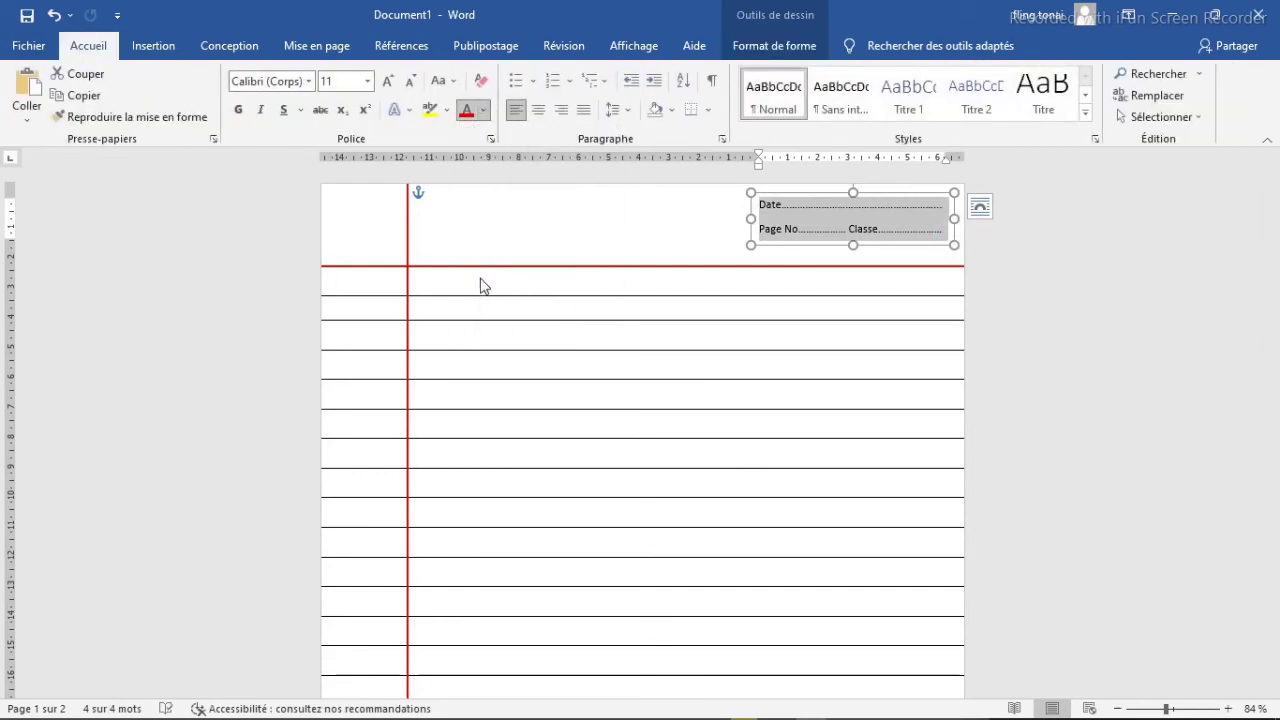
left_click(669, 215)
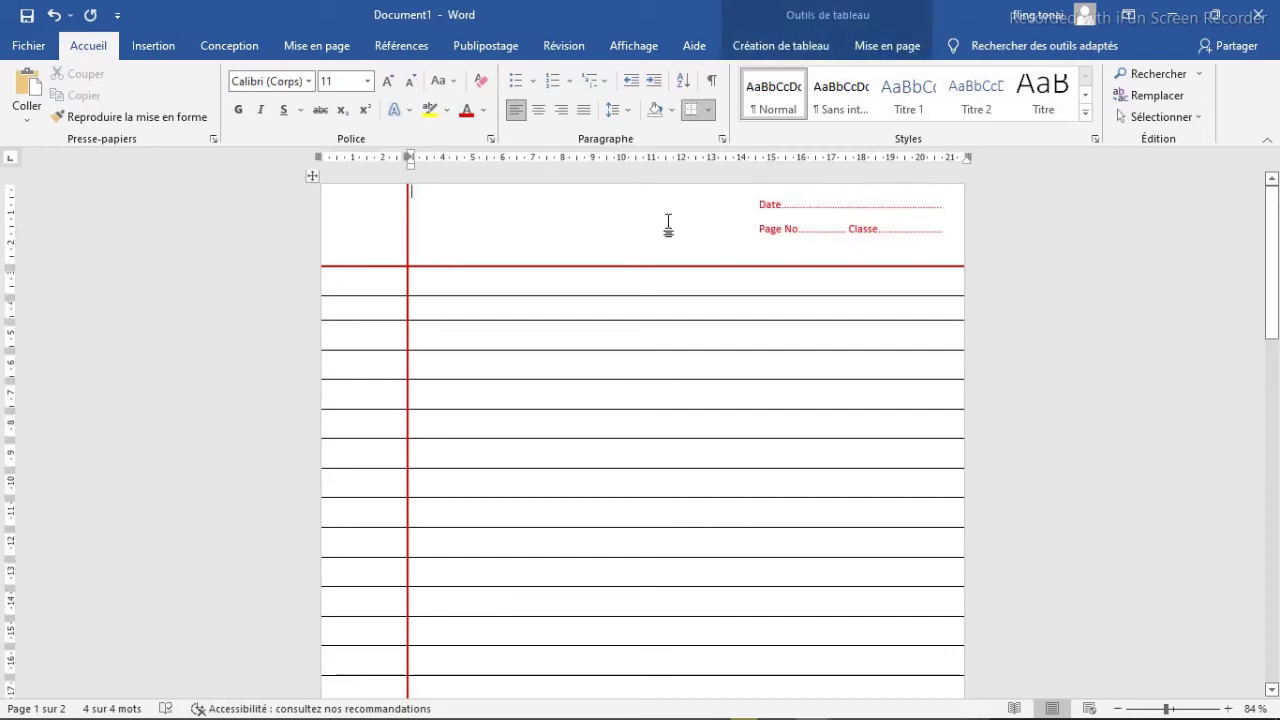
Nudge the header box down twice and right once, then undo one change
left_click(866, 210)
left_click(862, 195)
key("Down")
key("Down")
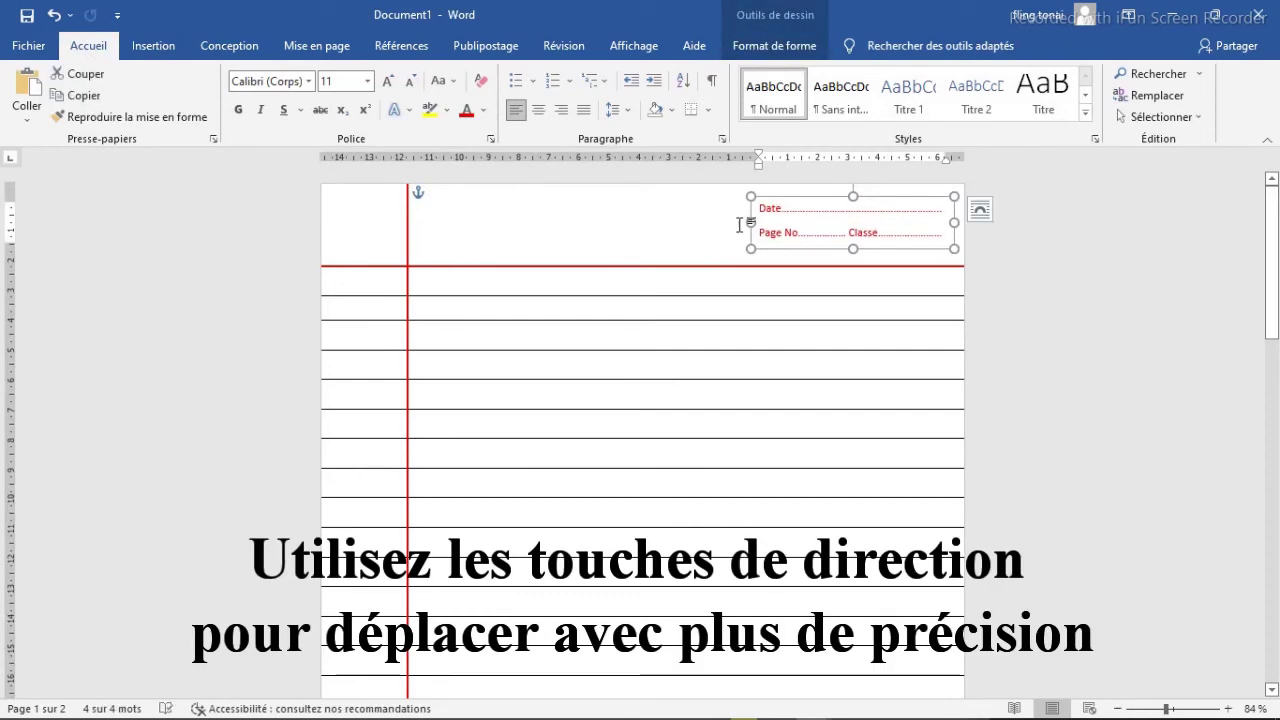
key("Down")
key("Down")
key("Right")
key("Right")
key("Right")
key("Right")
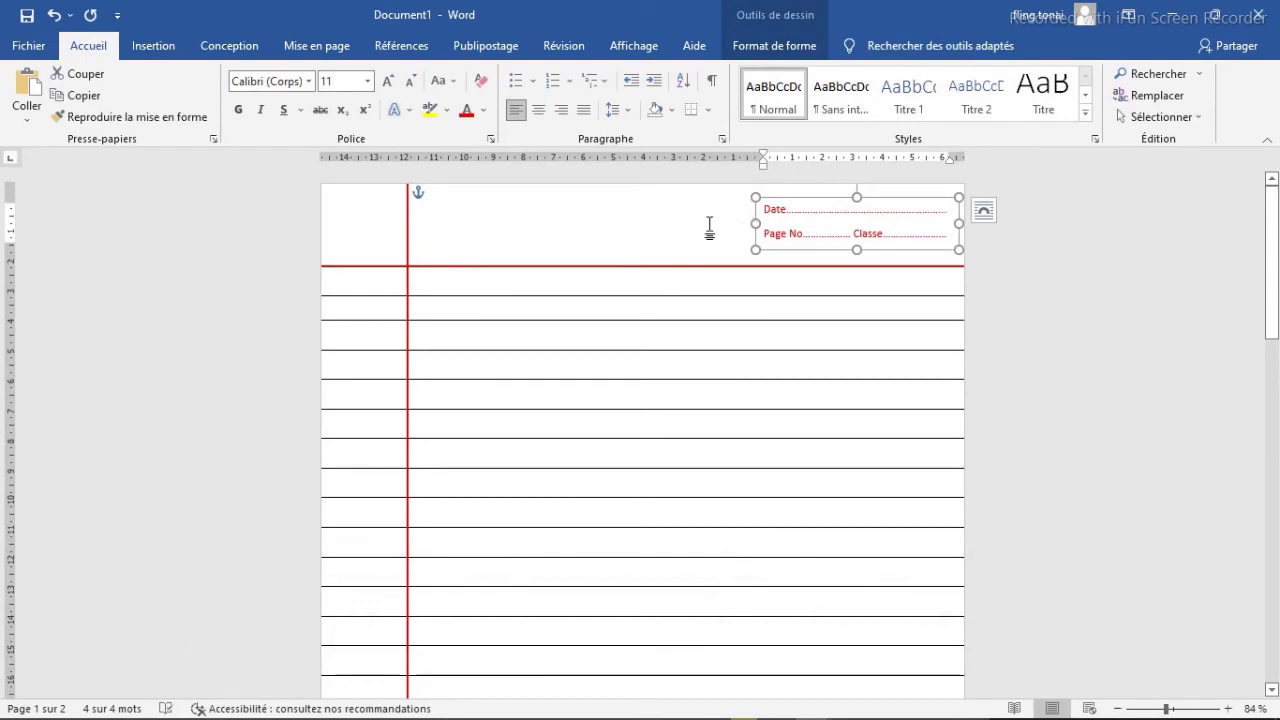
left_click(831, 325)
key("ctrl+z")
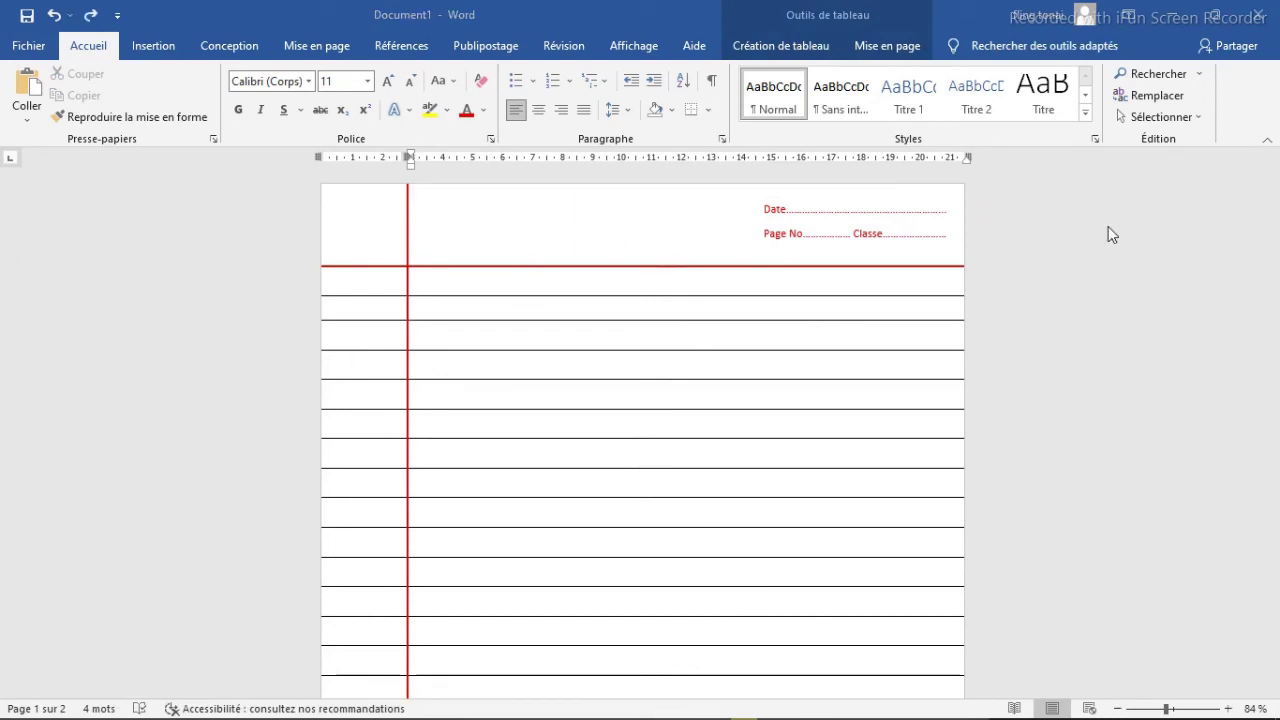
On page 2, erase the leftover row borders and red margin line with the Eraser
left_click_drag(1266, 248, 1246, 455)
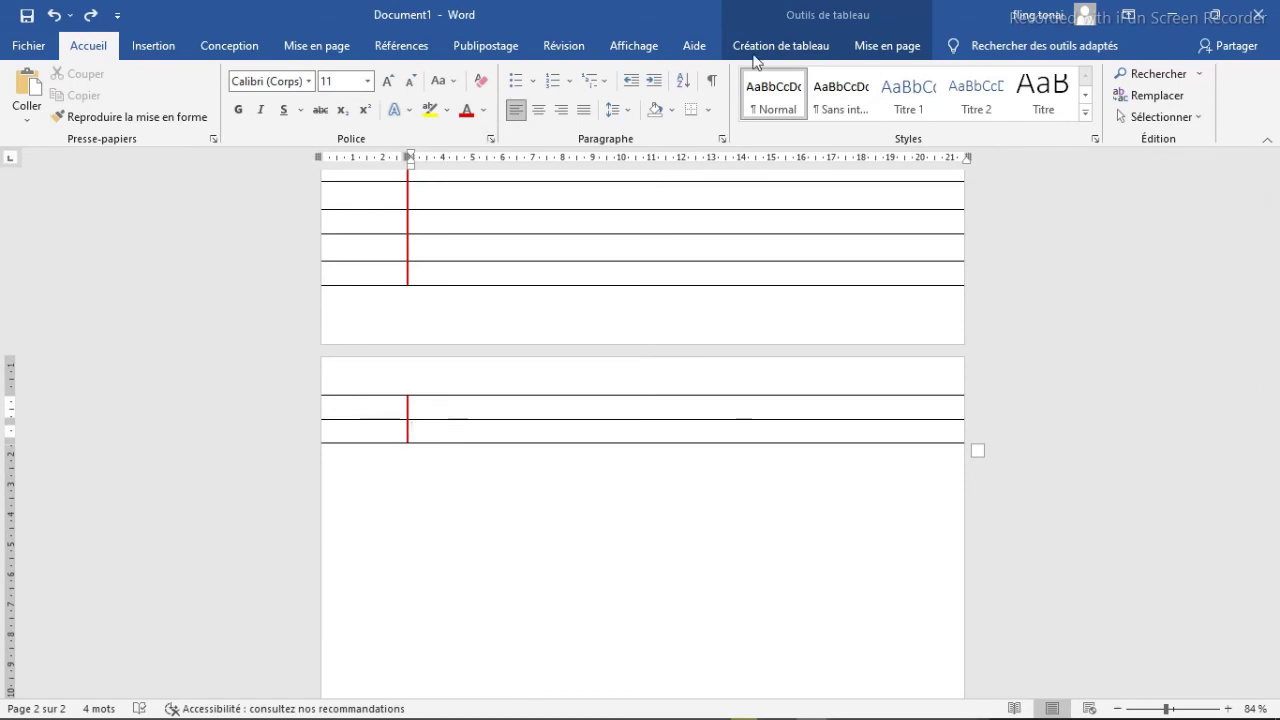
left_click(783, 46)
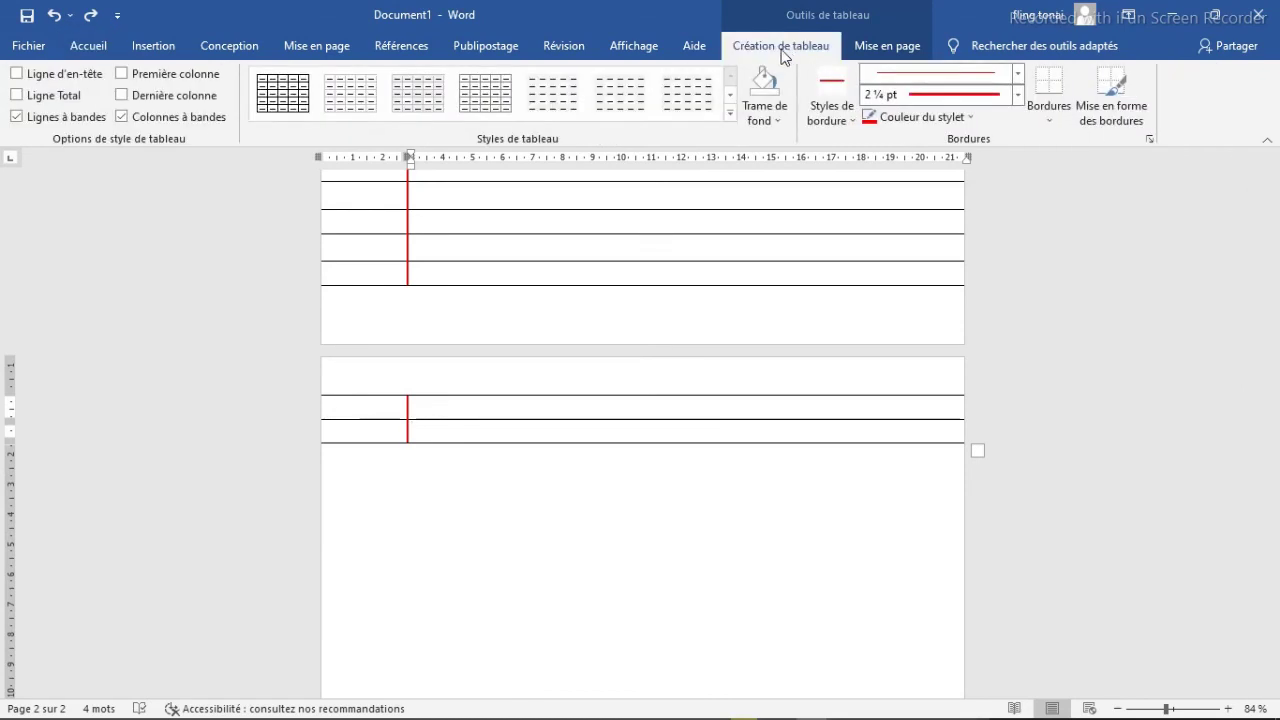
left_click(856, 50)
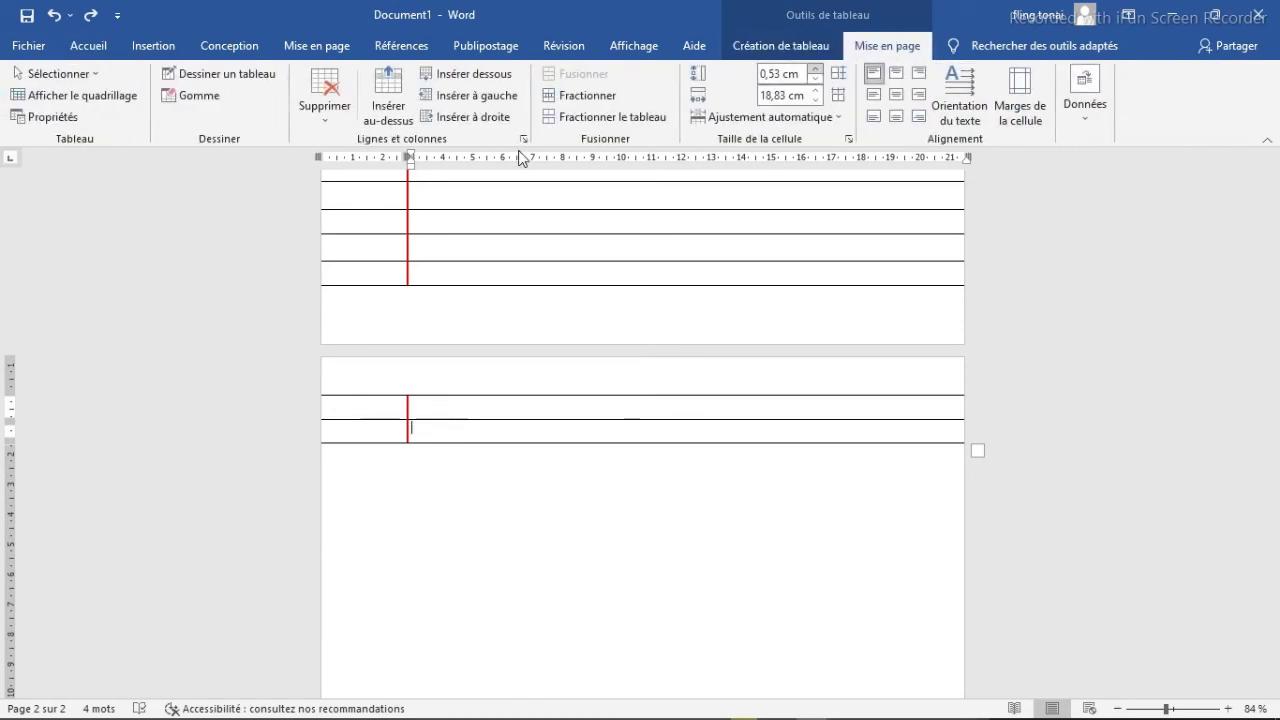
left_click(186, 100)
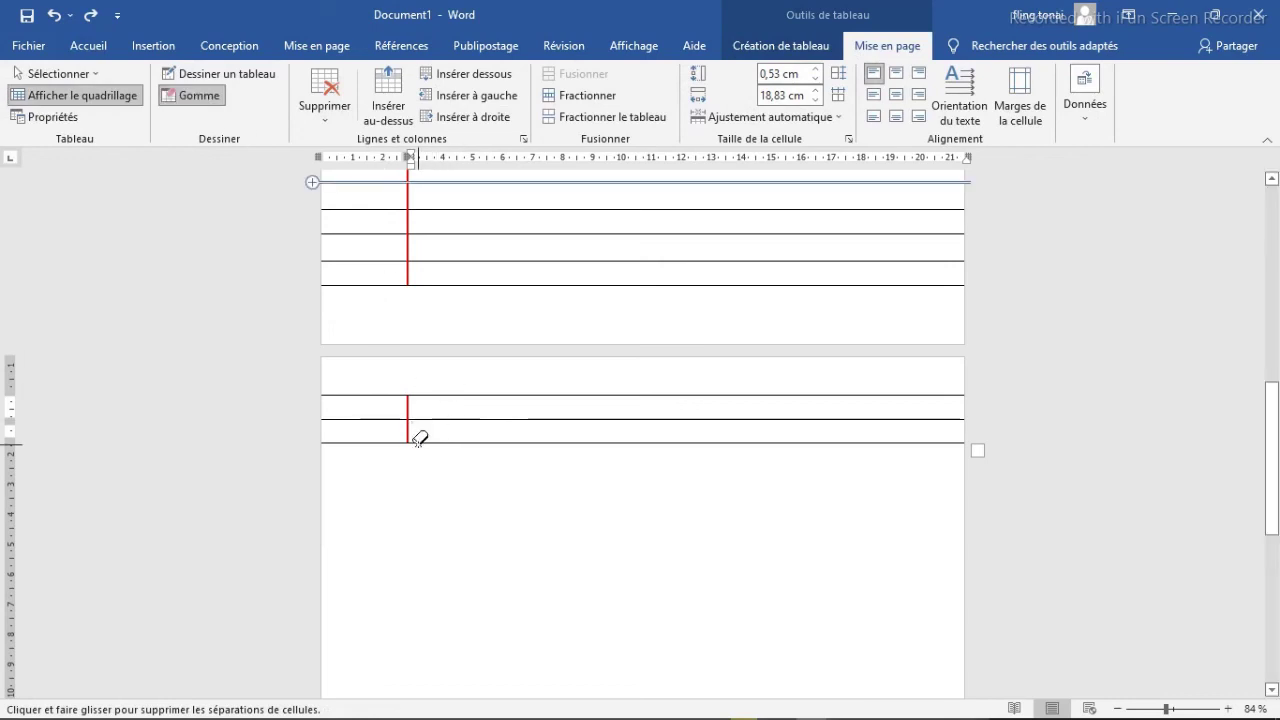
left_click(412, 430)
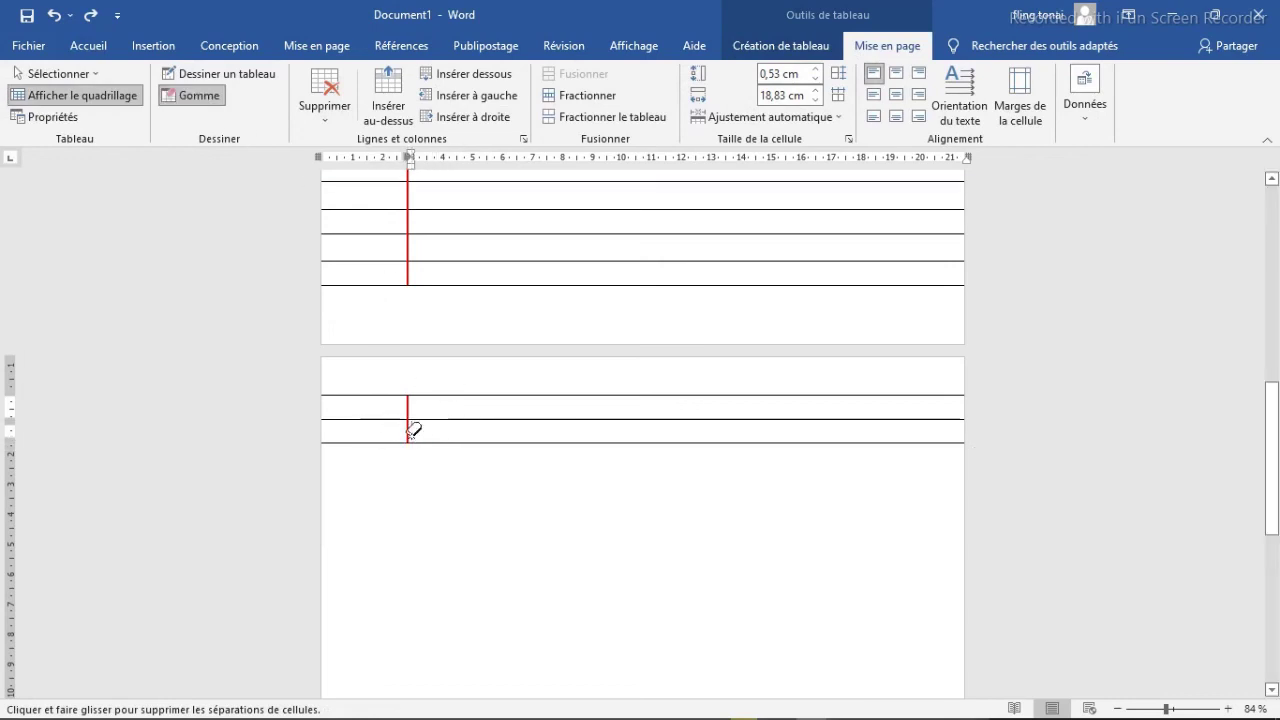
left_click(435, 442)
left_click(448, 419)
left_click(407, 405)
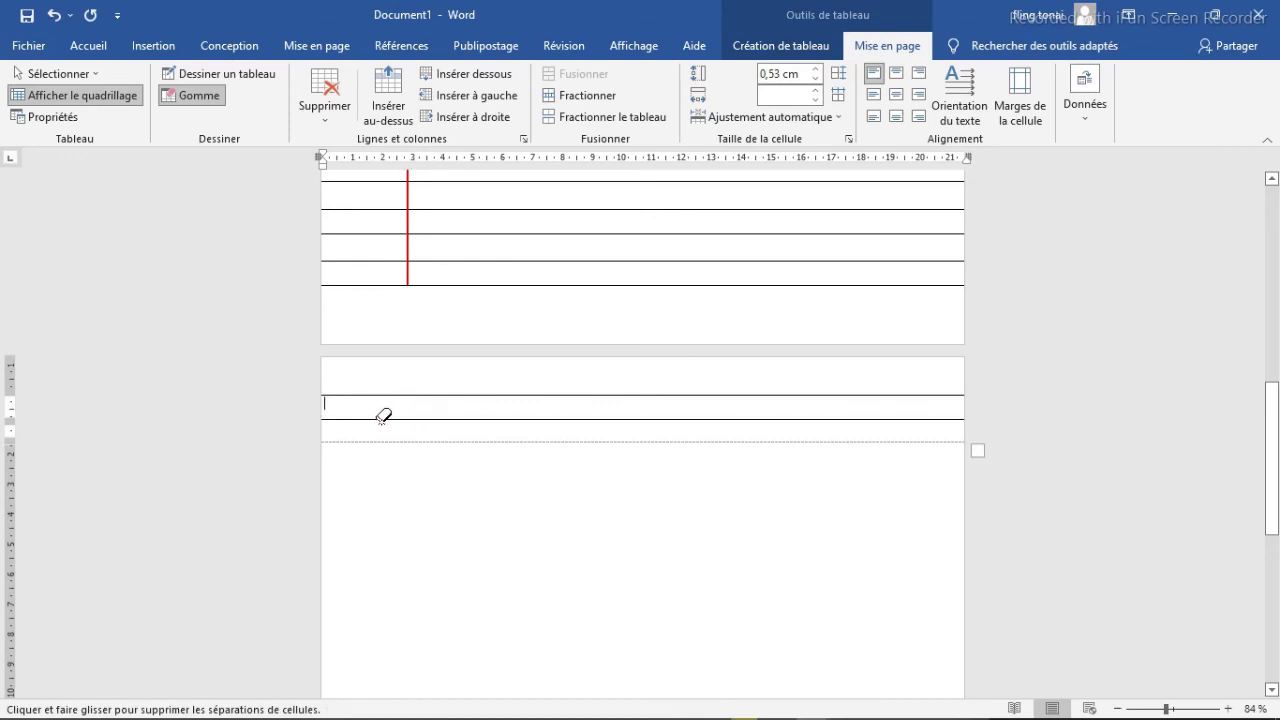
left_click(381, 418)
Erase the last remaining rules and gridlines left on page 2
left_click(397, 394)
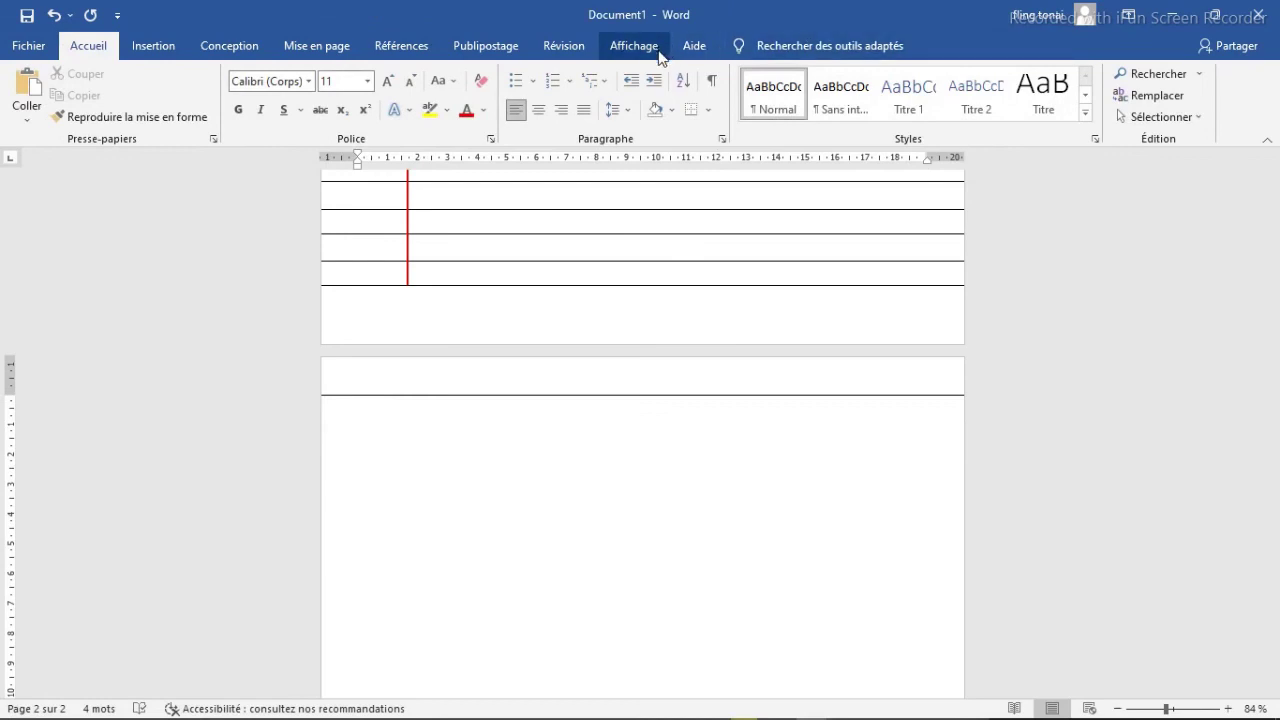
left_click(631, 257)
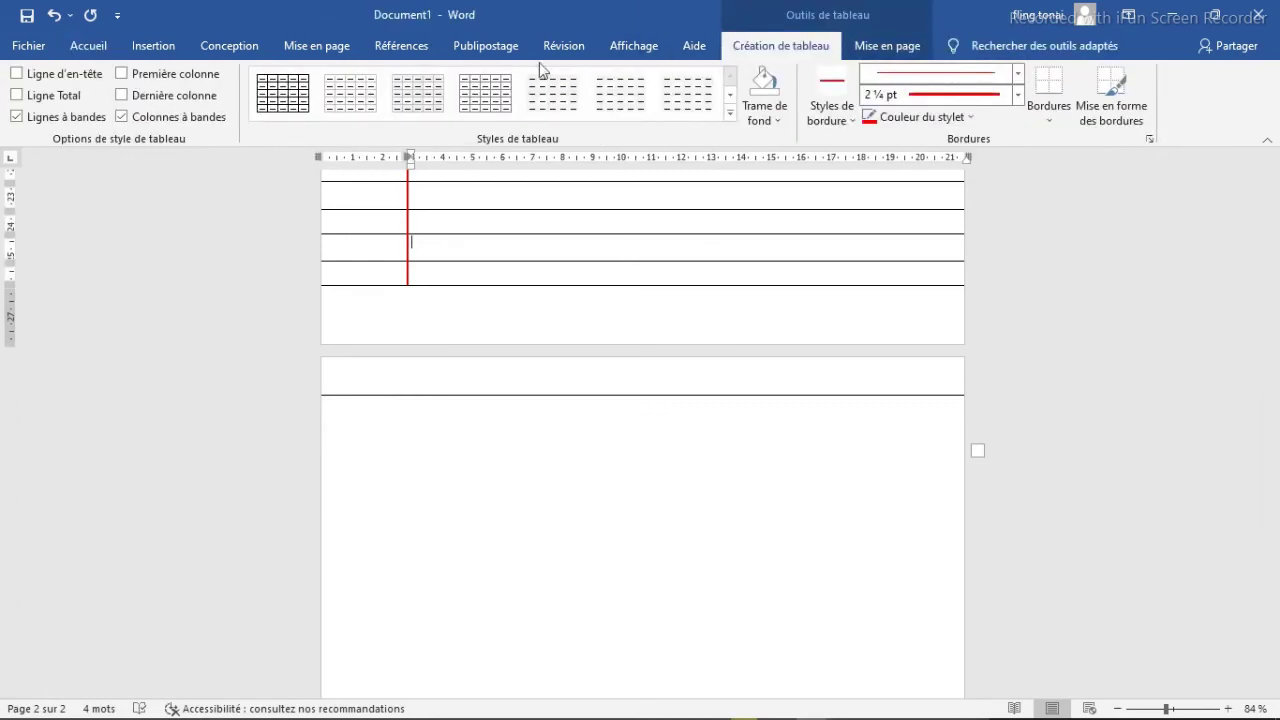
left_click(887, 45)
left_click(193, 95)
left_click(520, 392)
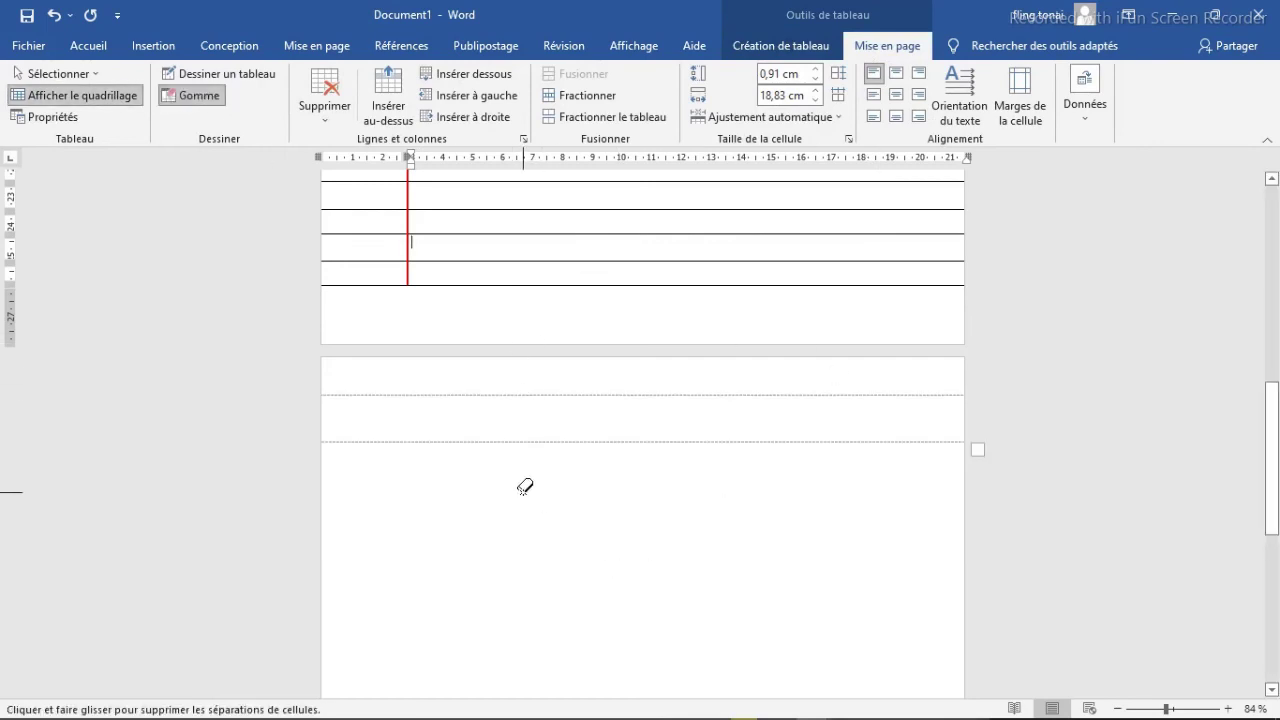
left_click(558, 442)
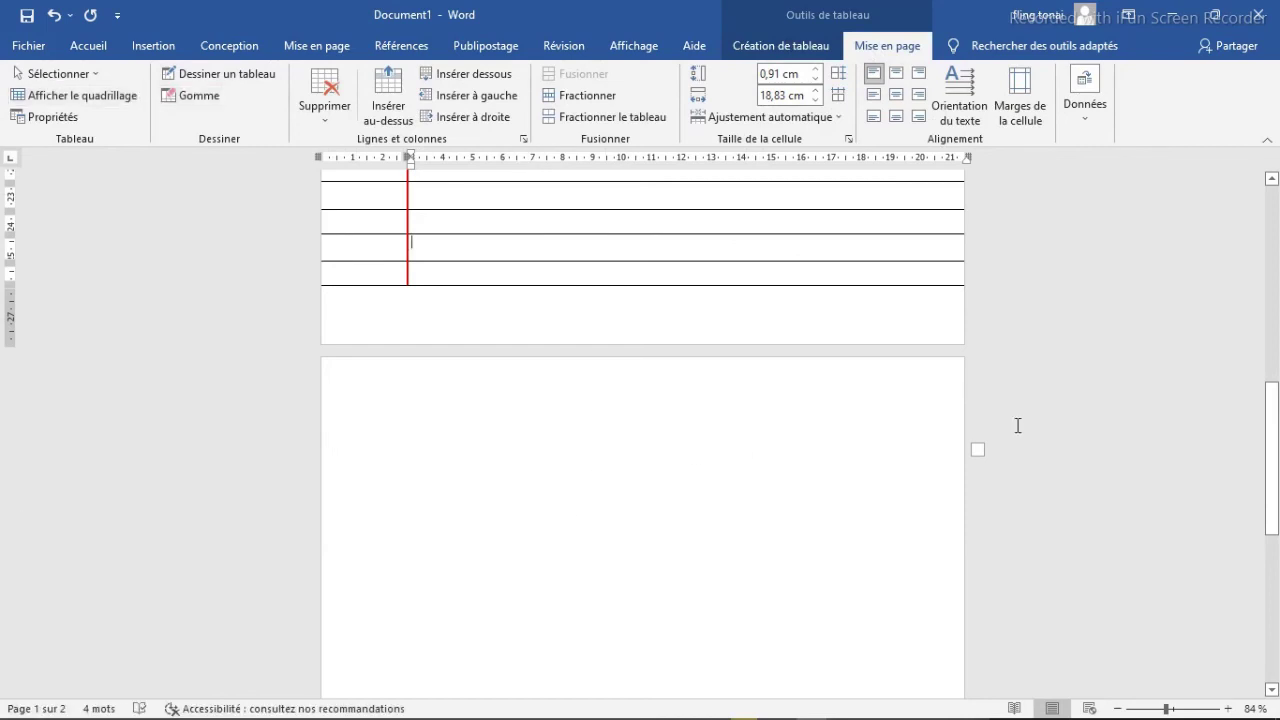
left_click_drag(1272, 424, 1277, 197)
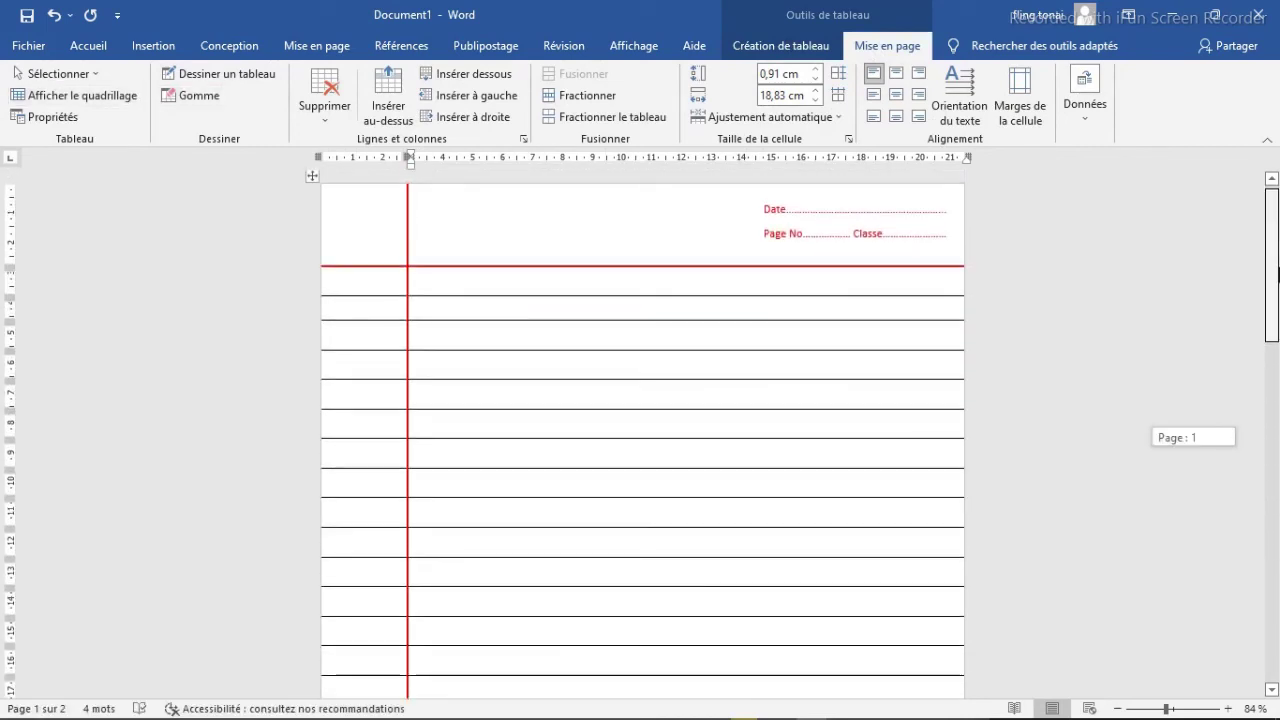
mouse_move(1274, 262)
left_mouse_down()
mouse_move(1275, 292)
mouse_move(1274, 245)
left_mouse_up()
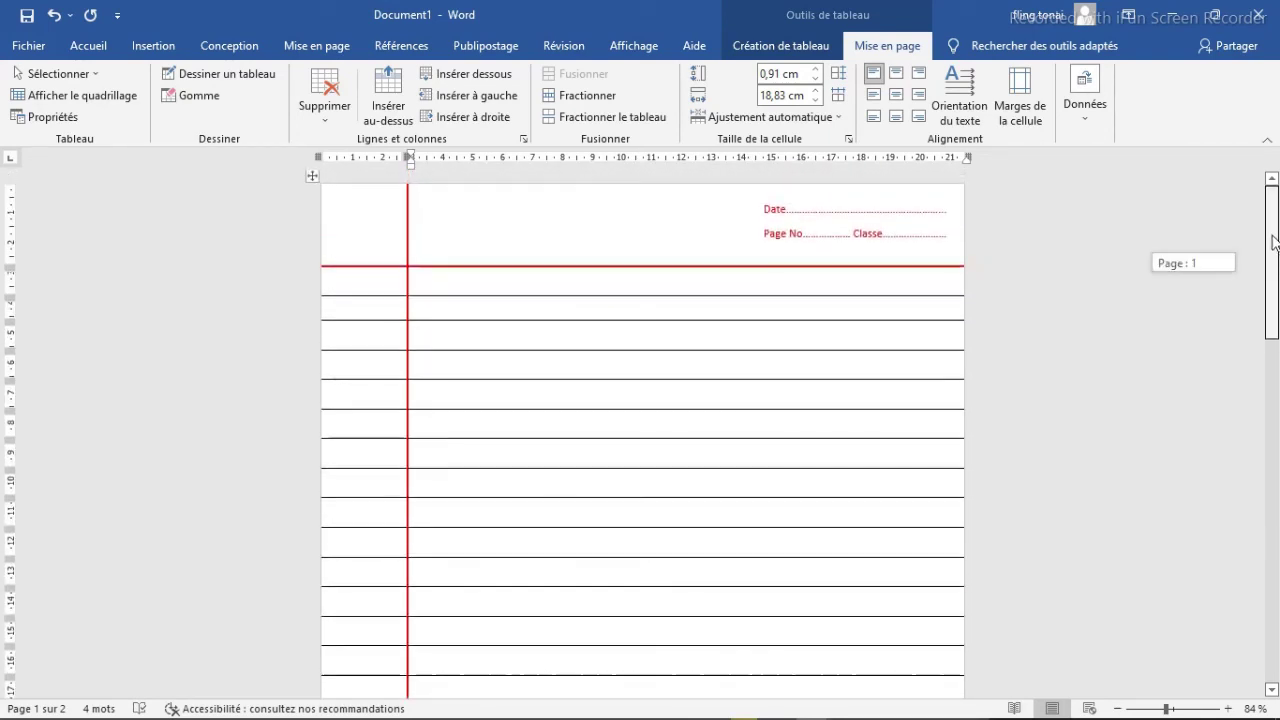